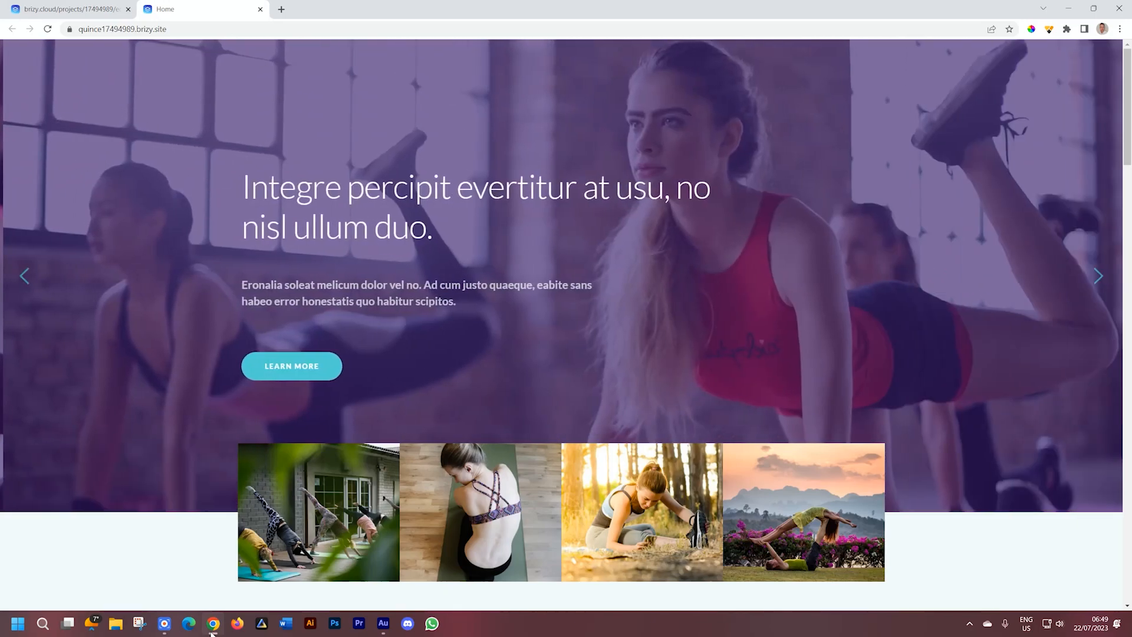
# Step: Return from the published Home page to the Brizy editor and open the Contact page for editing
pyautogui.scroll(-5, 603, 277)
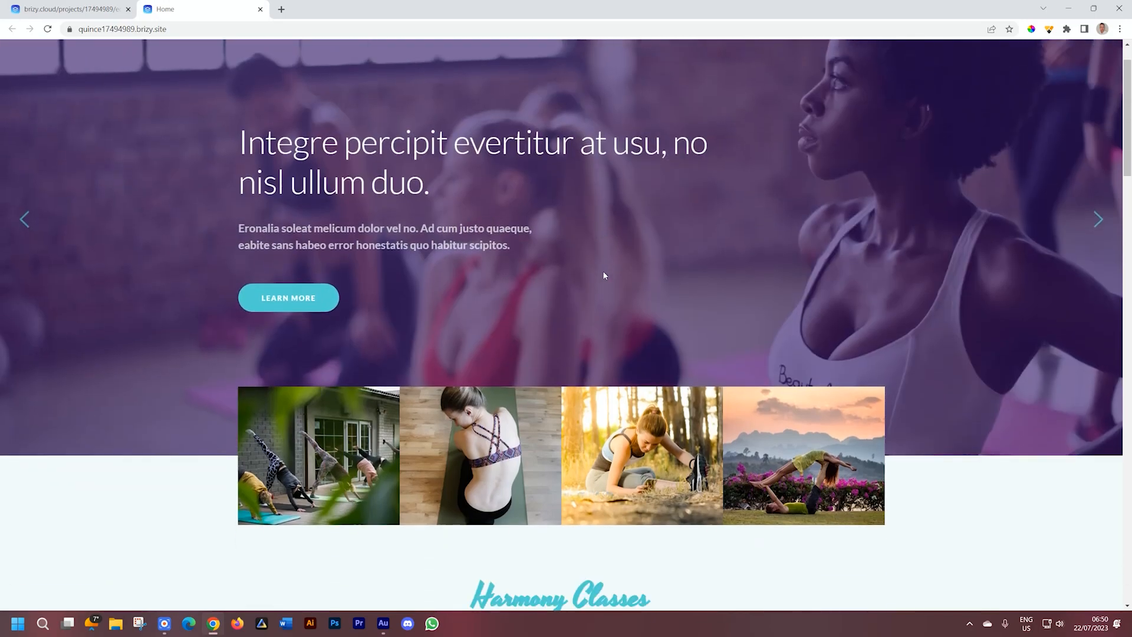
pyautogui.scroll(5, 604, 277)
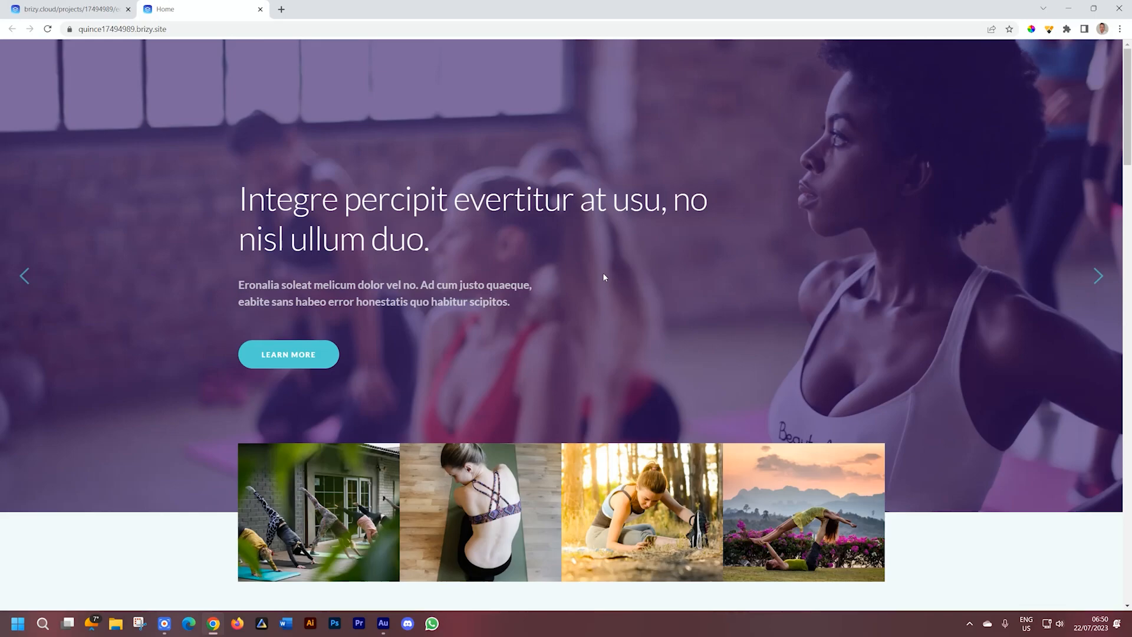
pyautogui.click(10, 5)
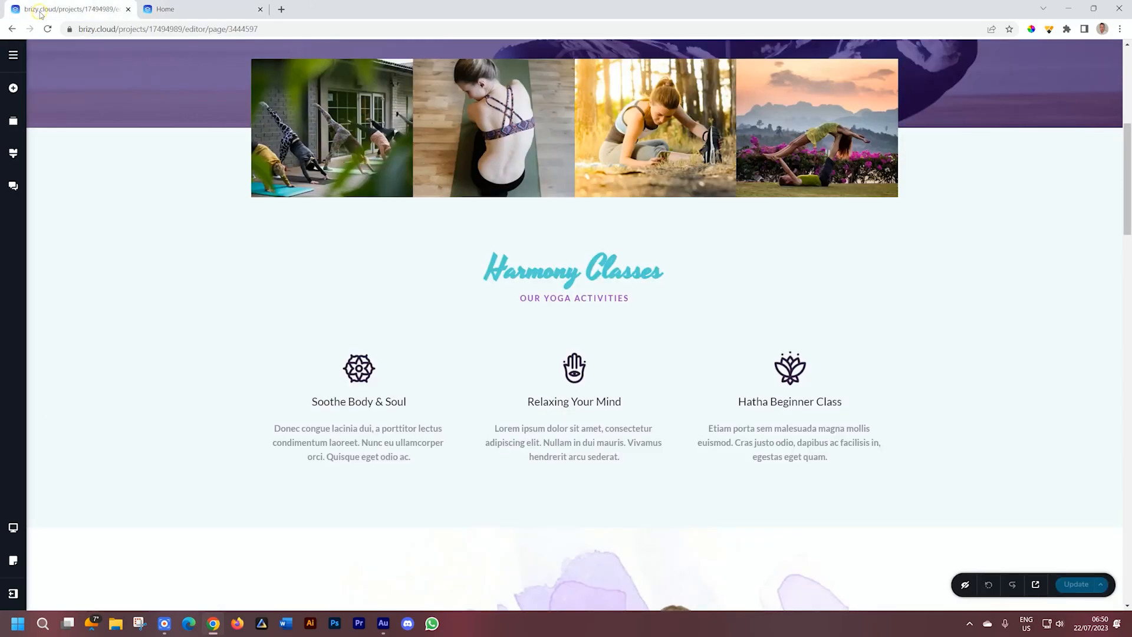
pyautogui.click(13, 68)
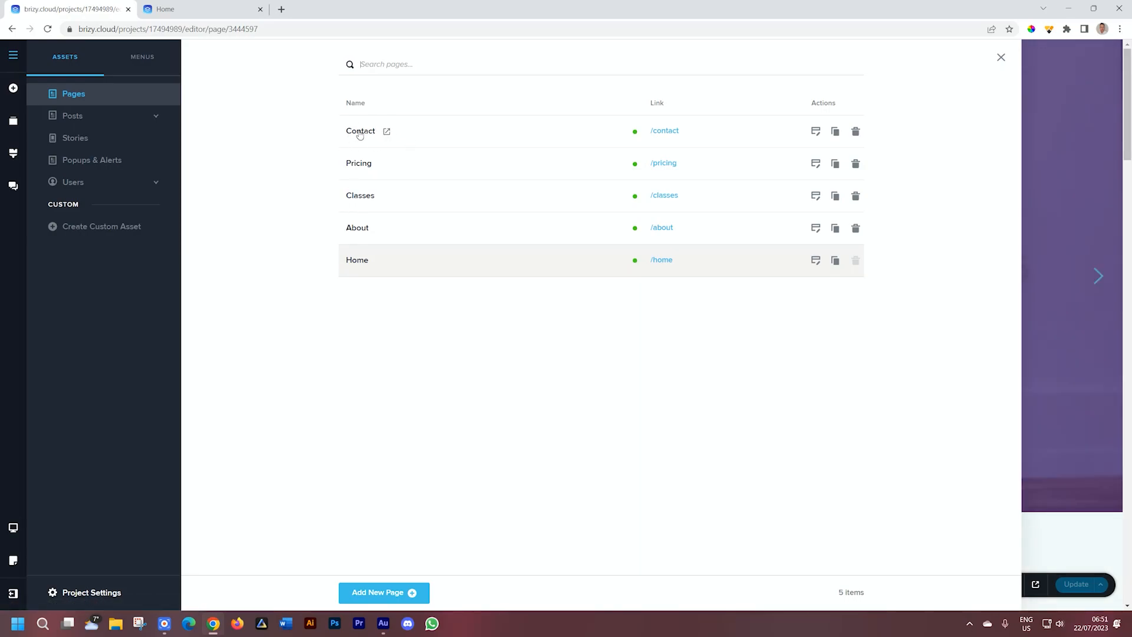
pyautogui.click(815, 131)
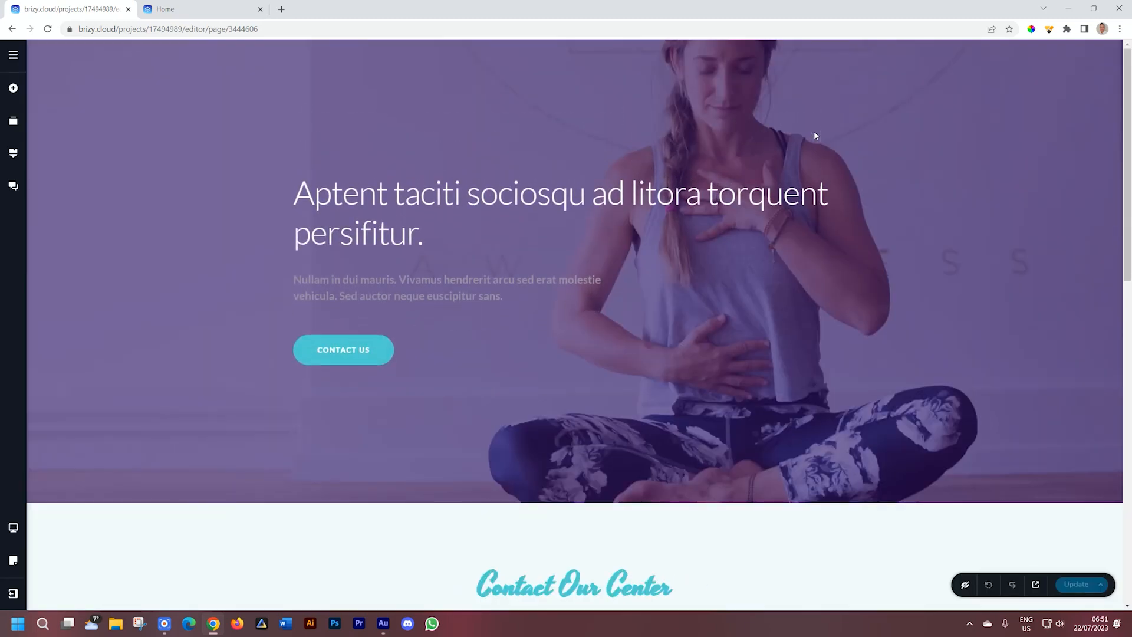
# Step: Make the Send Us A Message block on the Contact page global
pyautogui.moveTo(1127, 96); pyautogui.dragTo(1130, 390)
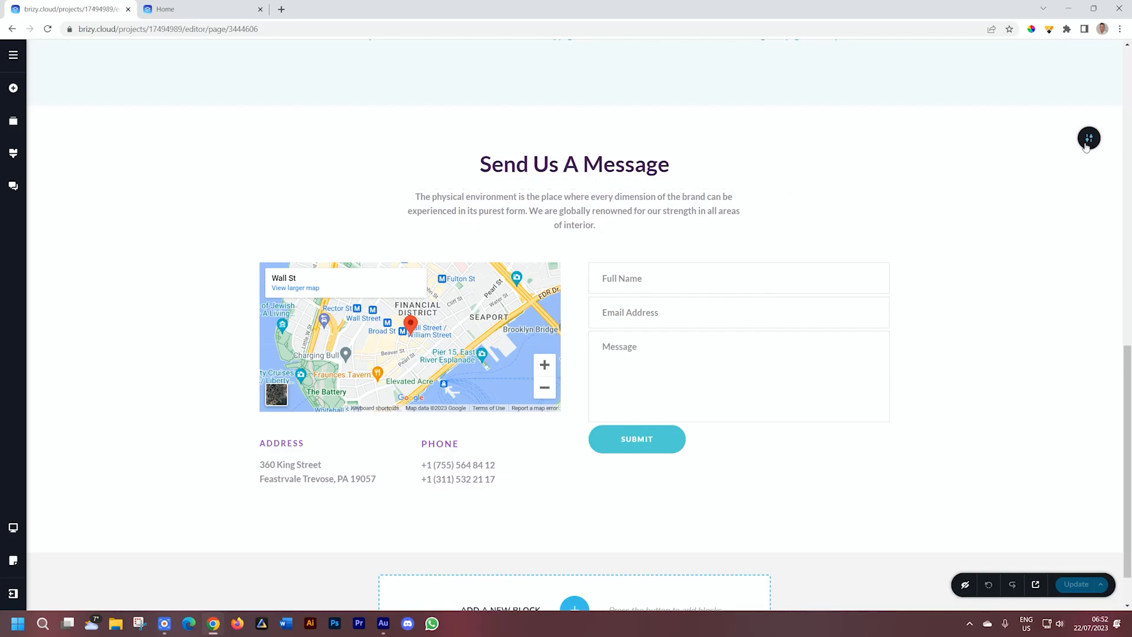
pyautogui.moveTo(1088, 139)
pyautogui.click(946, 138)
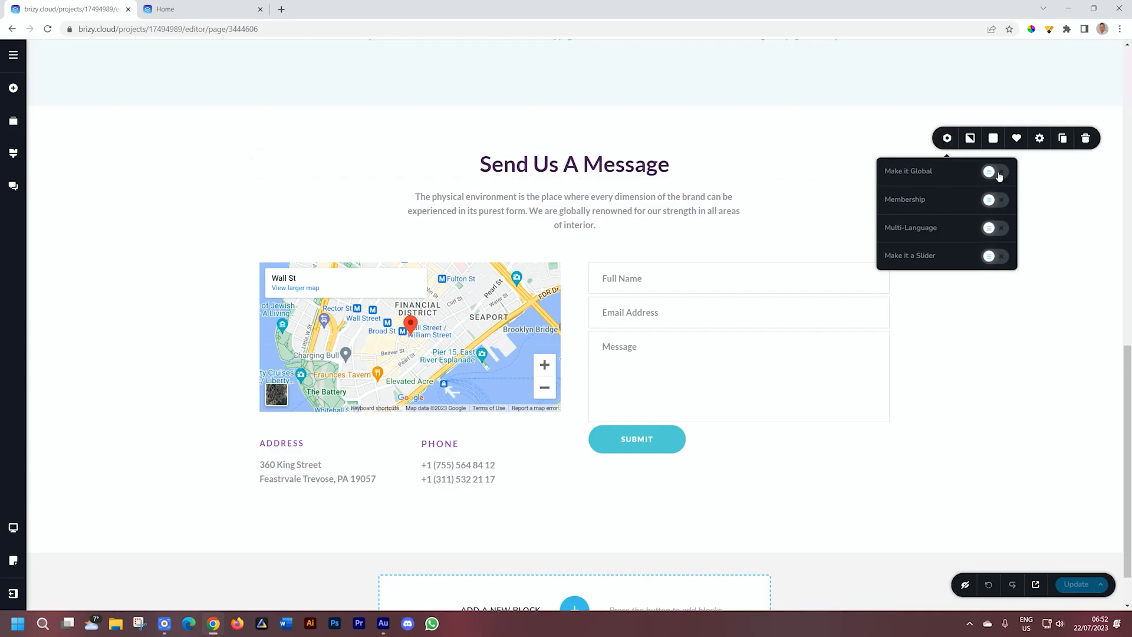
pyautogui.click(998, 172)
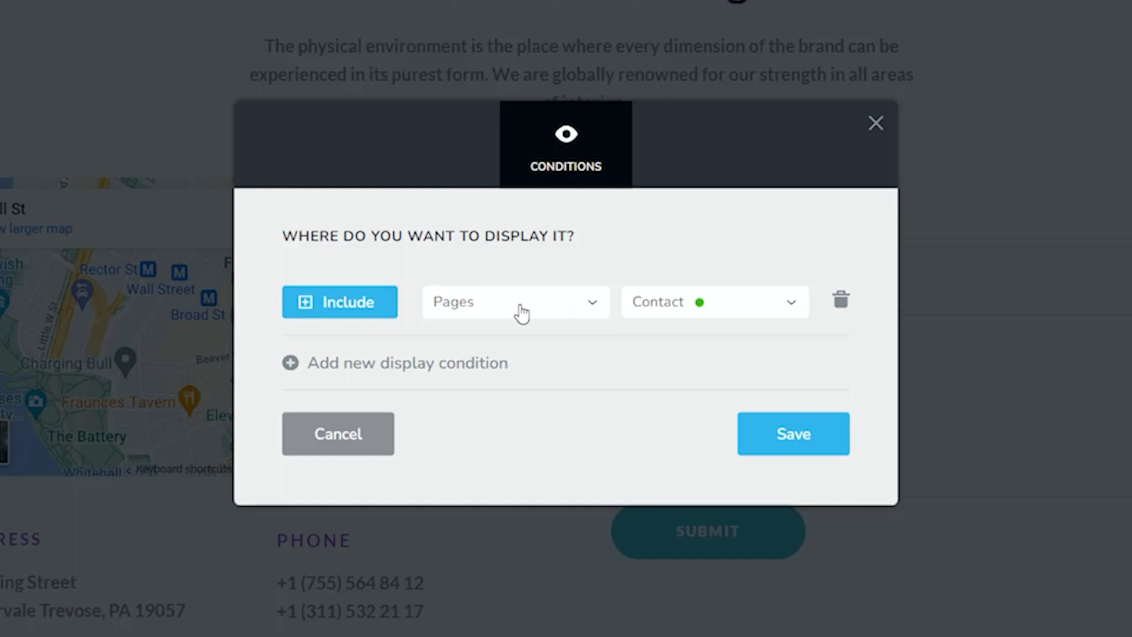
# Step: Set the global block's display condition to include all Pages, save it and update the Contact page
pyautogui.click(550, 311)
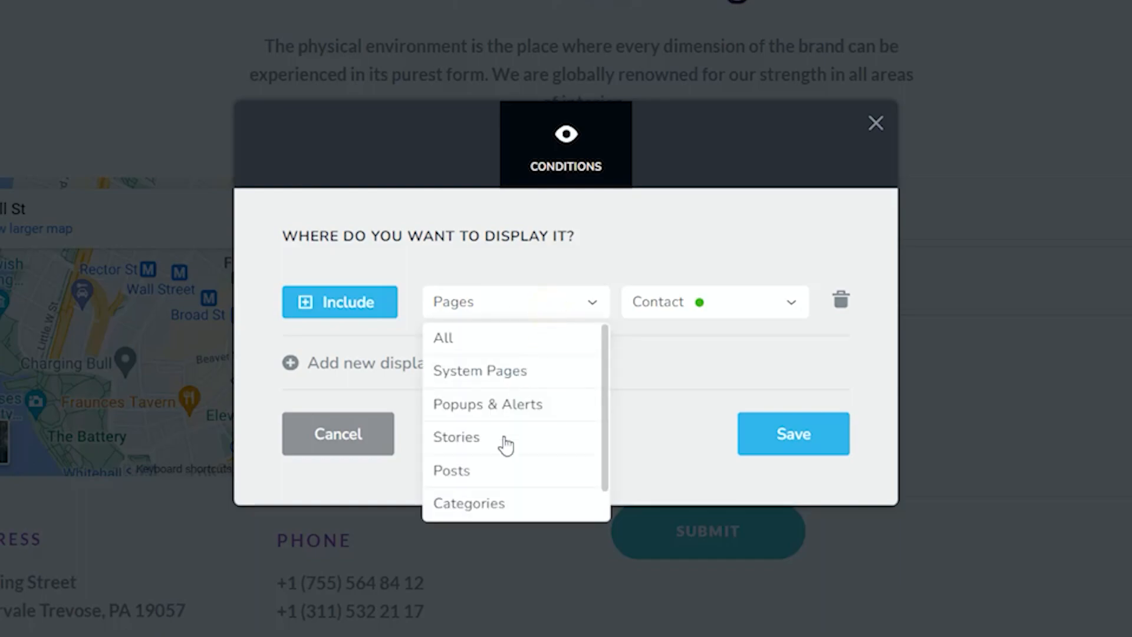
pyautogui.scroll(-1, 501, 471)
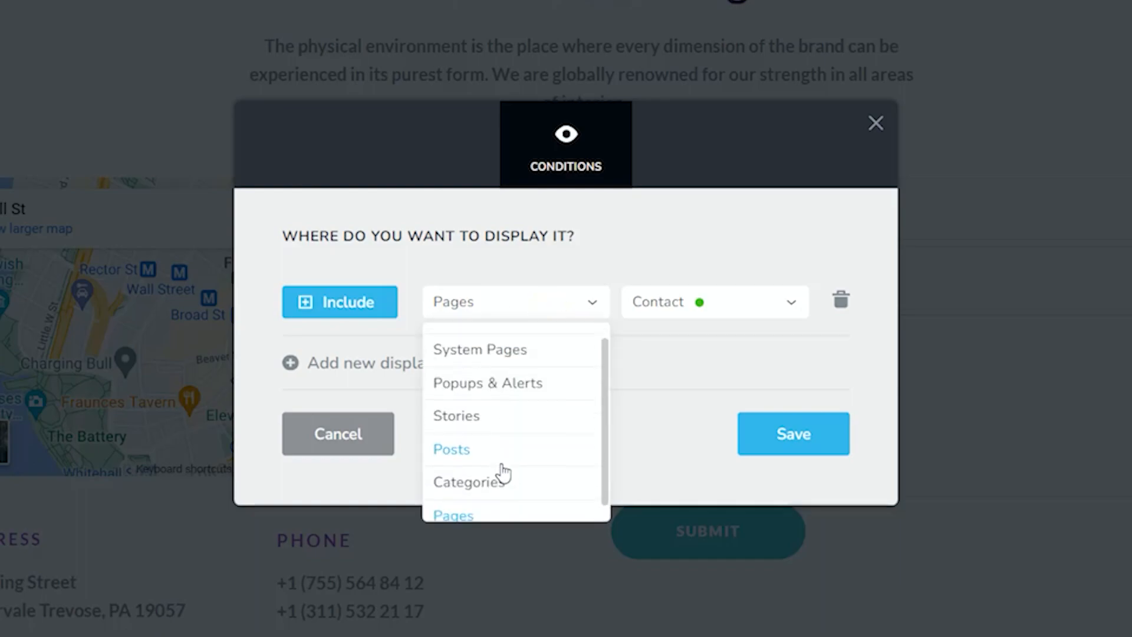
pyautogui.click(473, 511)
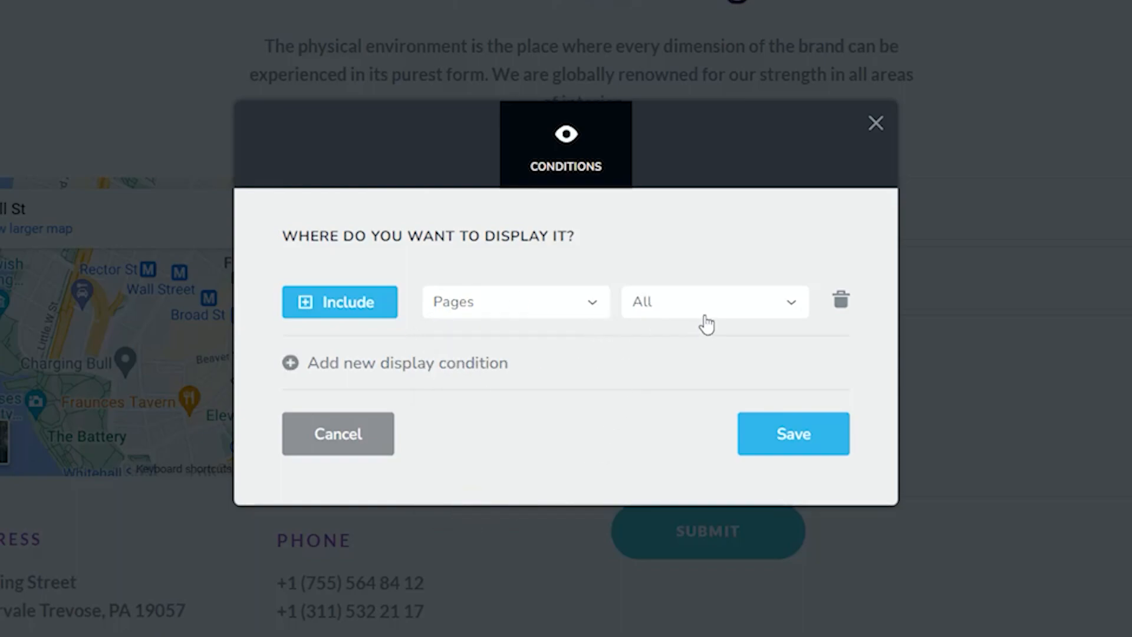
pyautogui.click(783, 302)
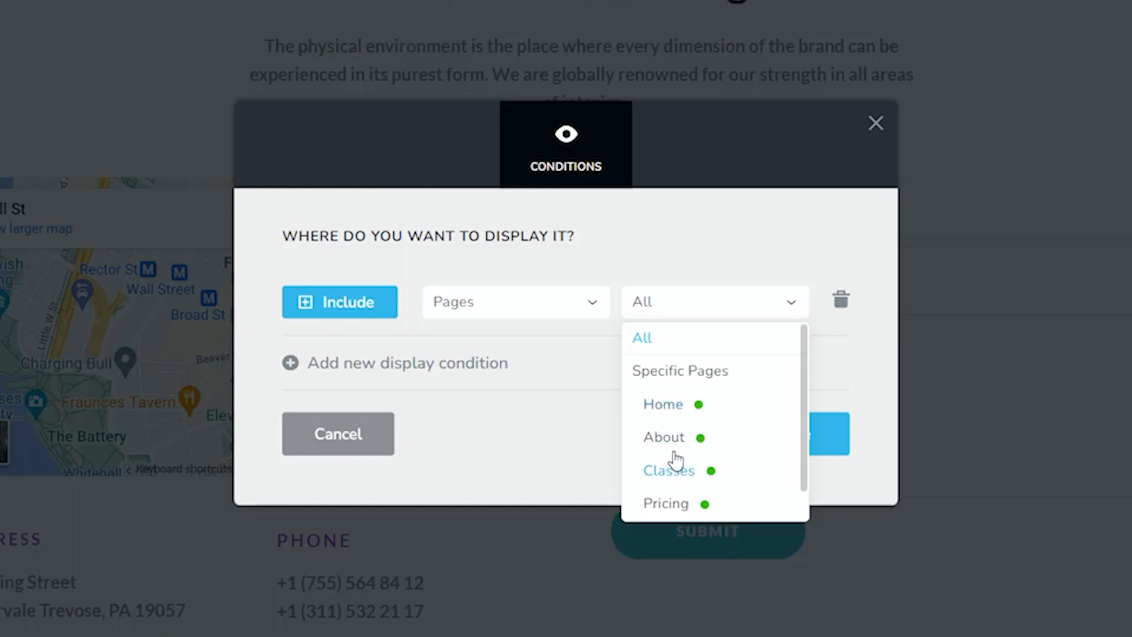
pyautogui.scroll(-1, 677, 480)
pyautogui.scroll(1, 678, 490)
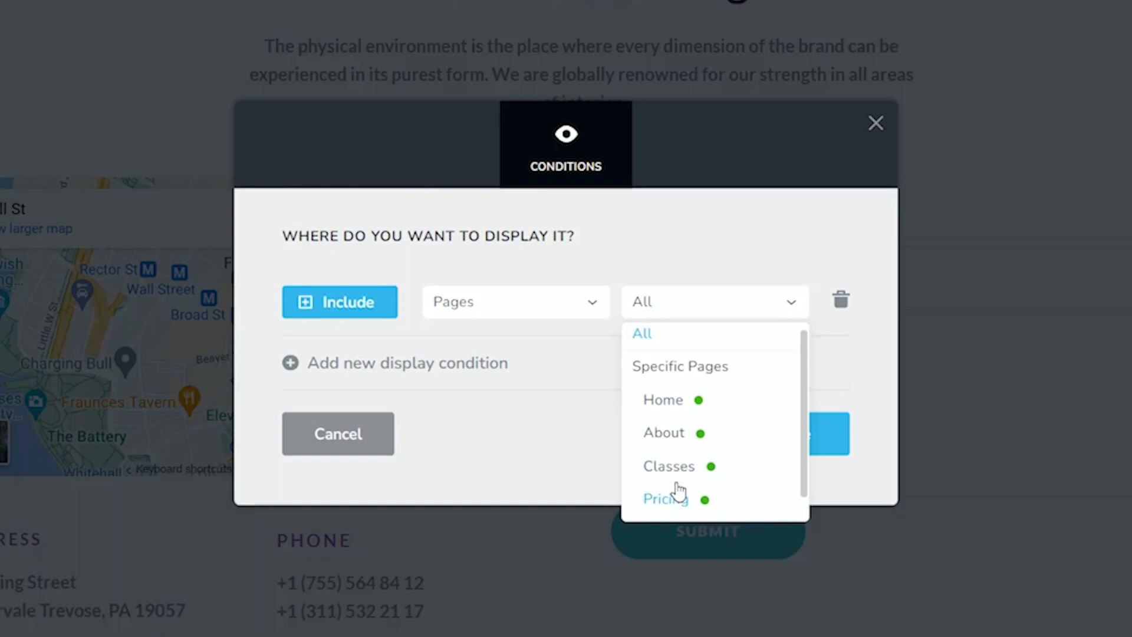
pyautogui.click(751, 298)
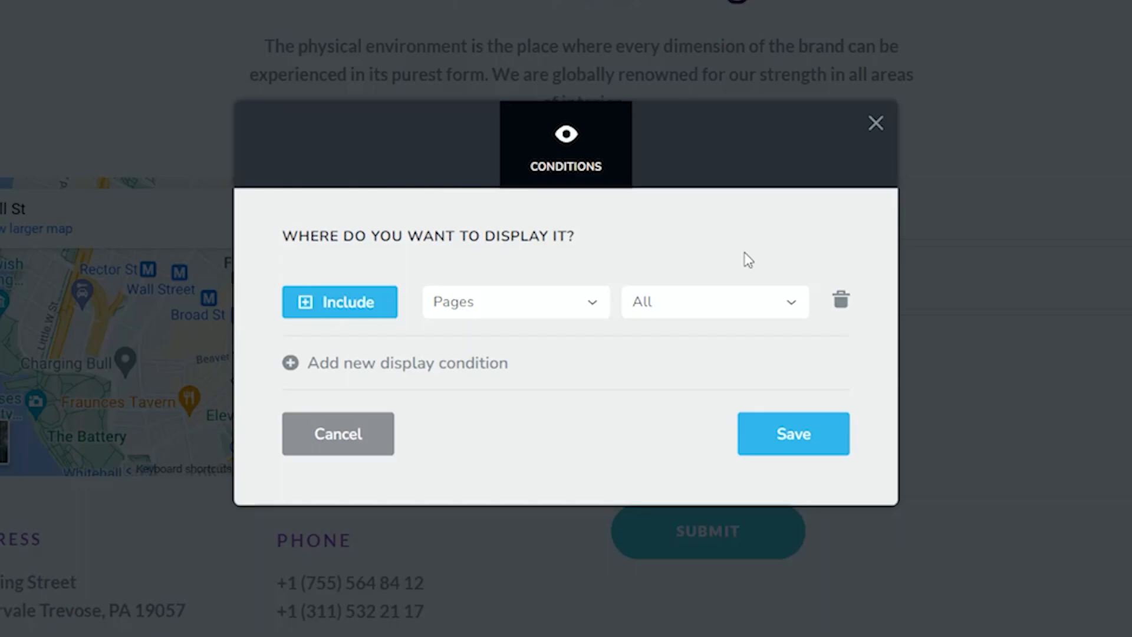
pyautogui.click(795, 433)
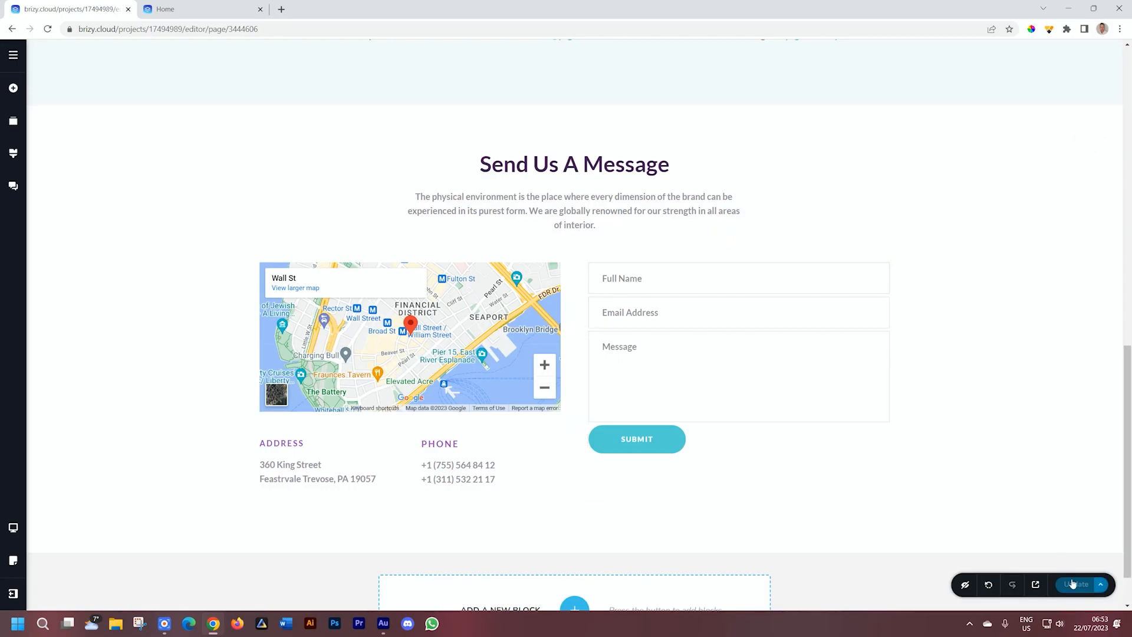
pyautogui.click(1072, 583)
# Step: Reload the published Home page and check the end of it for the Send Us A Message block
pyautogui.scroll(5, 595, 428)
pyautogui.scroll(-3, 593, 427)
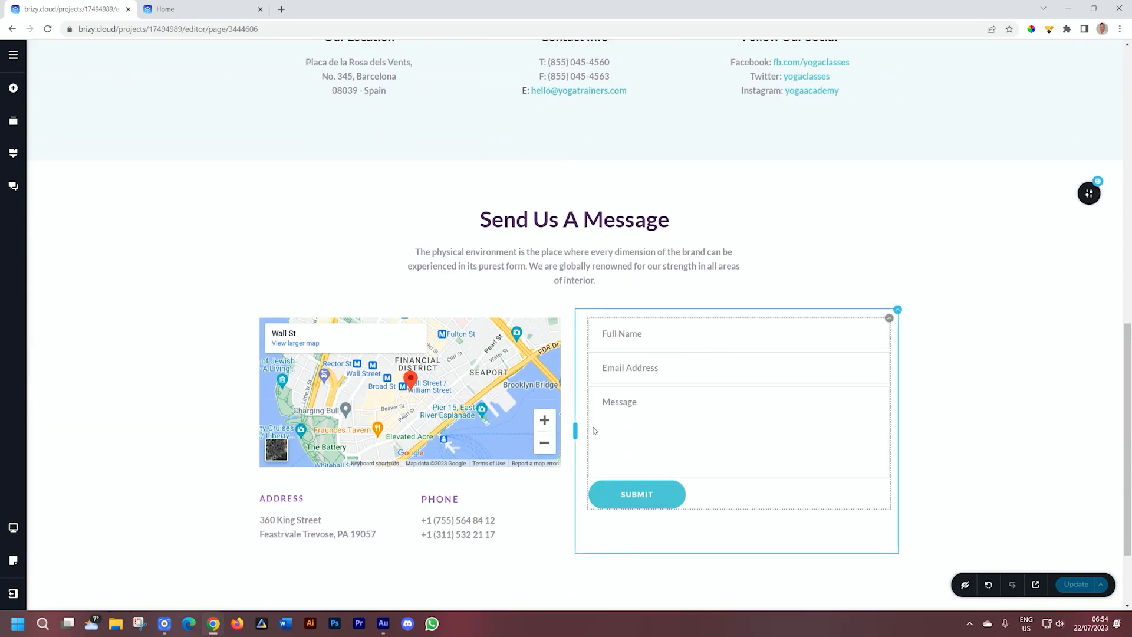
pyautogui.scroll(10, 594, 427)
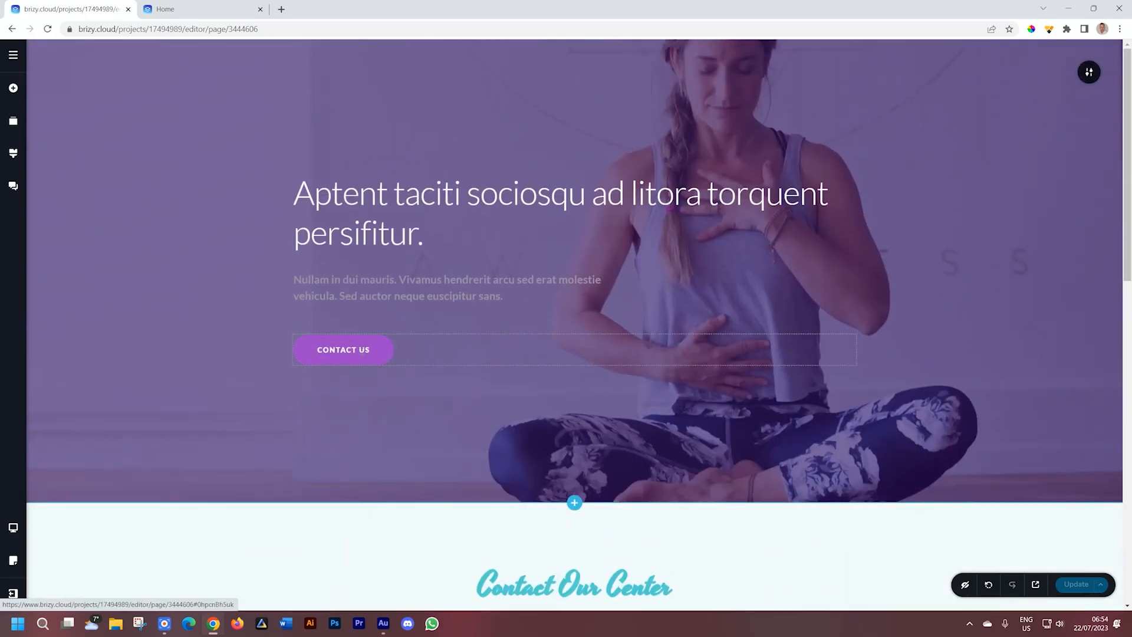
pyautogui.scroll(-10, 422, 384)
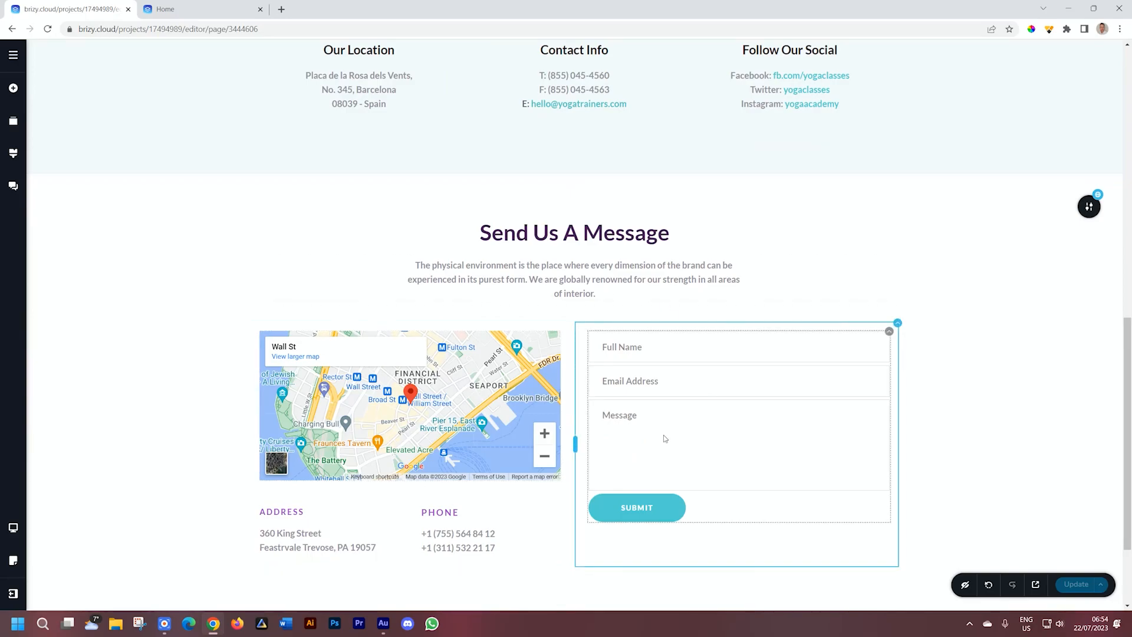
pyautogui.click(215, 9)
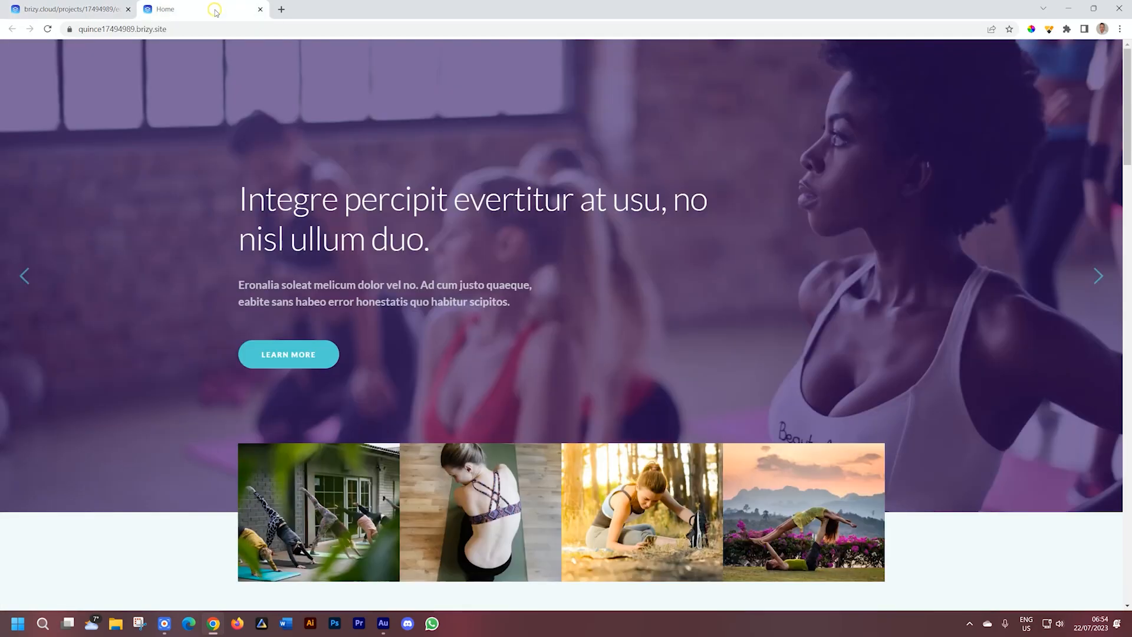
pyautogui.scroll(-15, 431, 202)
pyautogui.scroll(-5, 429, 200)
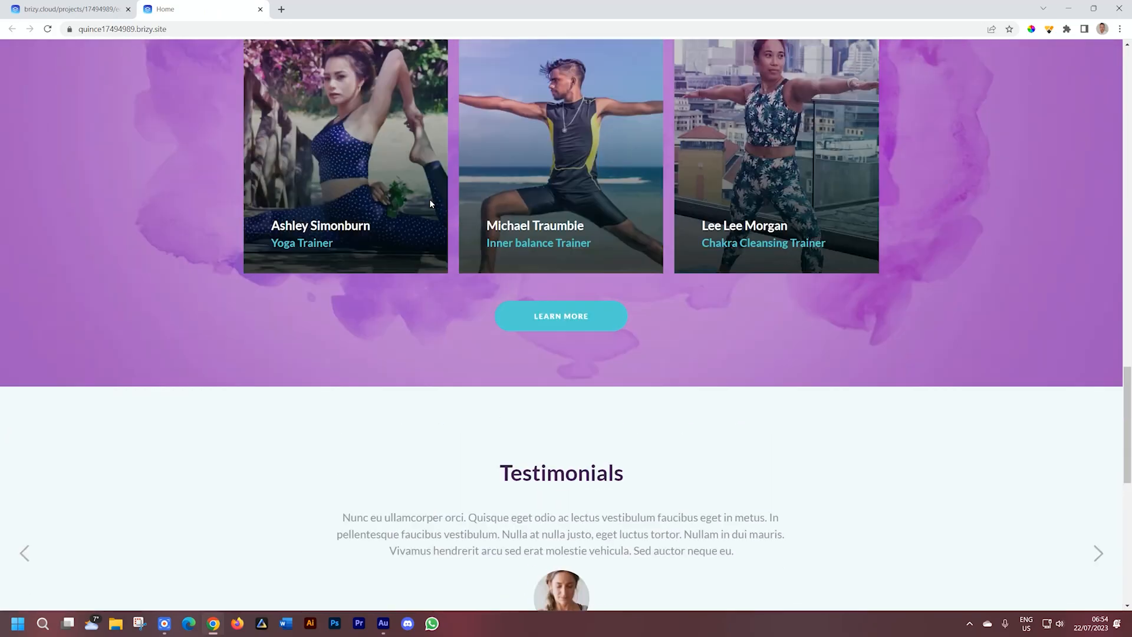
pyautogui.scroll(15, 430, 201)
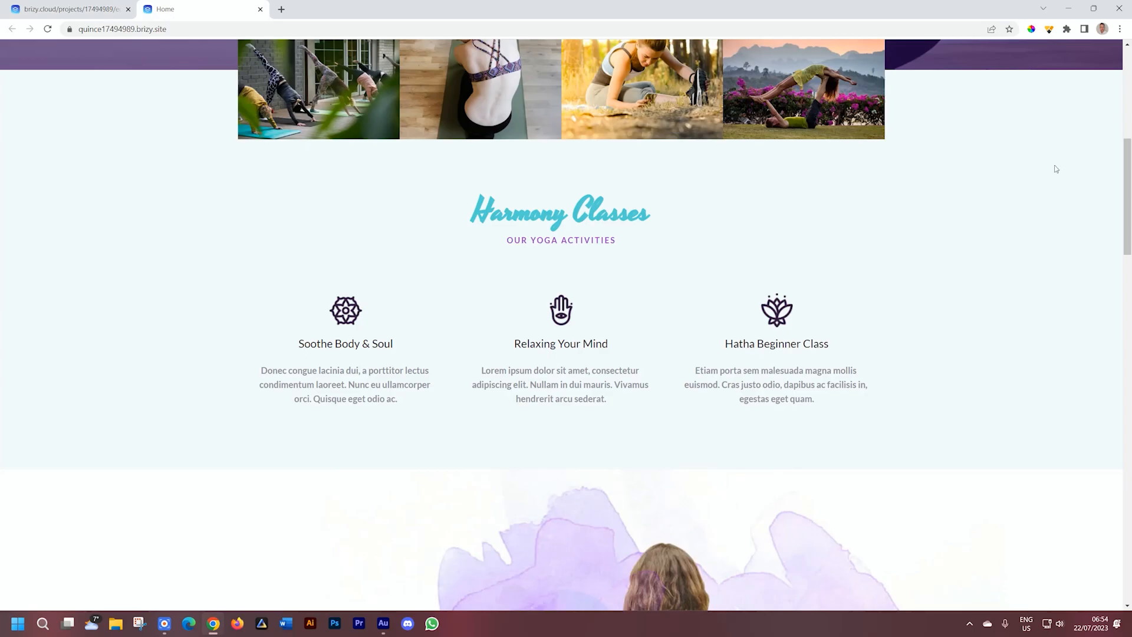
pyautogui.moveTo(1127, 170); pyautogui.dragTo(1118, 88)
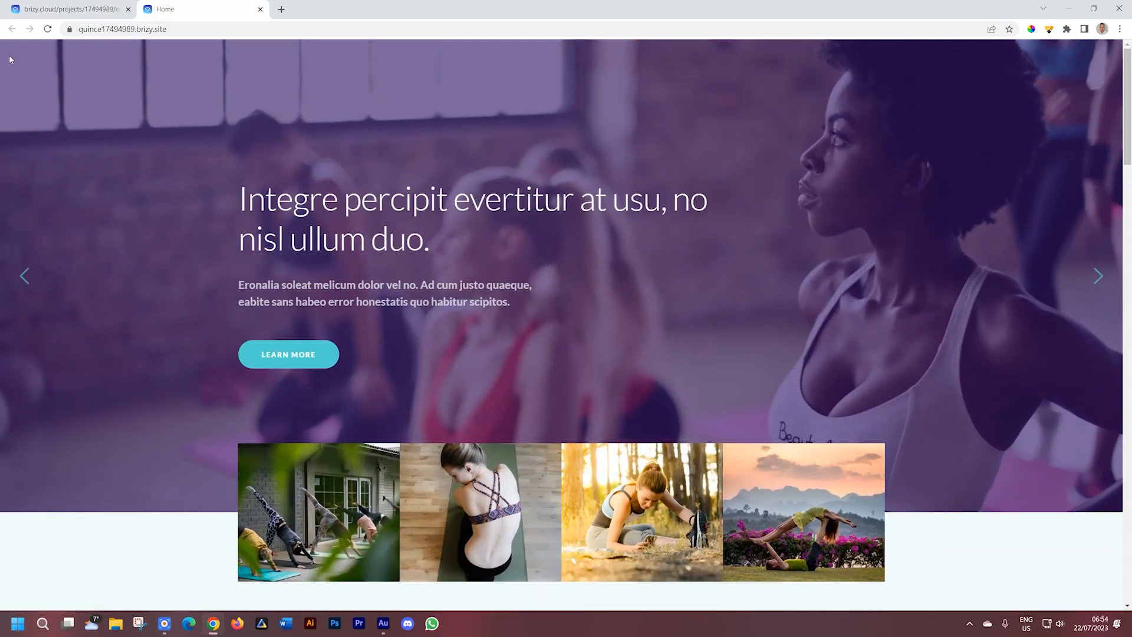
pyautogui.click(48, 29)
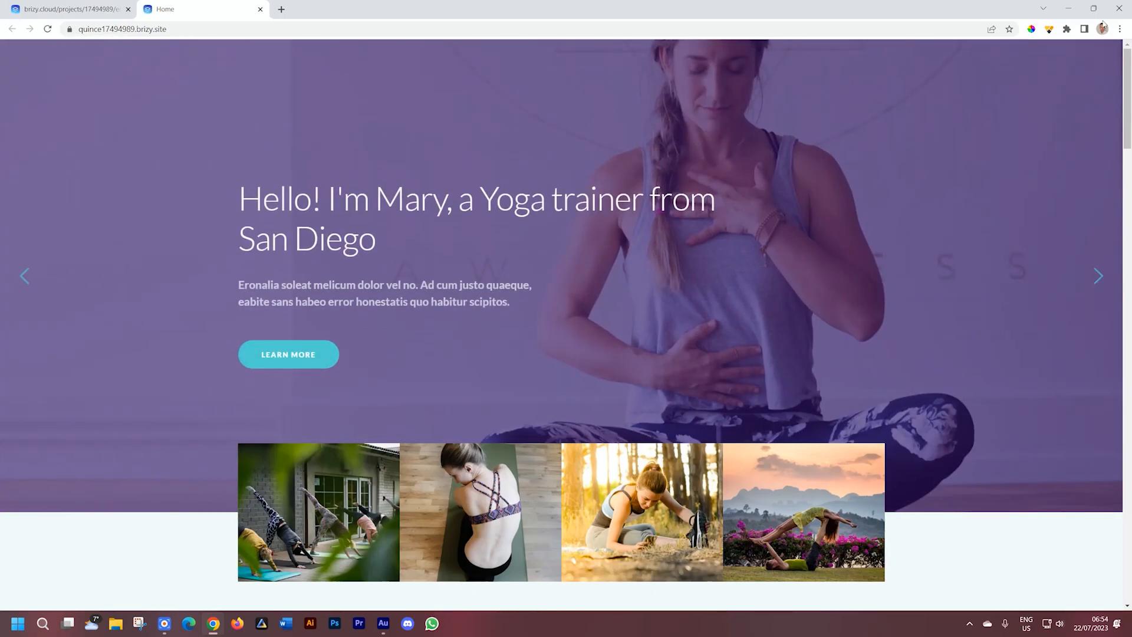
pyautogui.moveTo(1127, 100); pyautogui.dragTo(1130, 558)
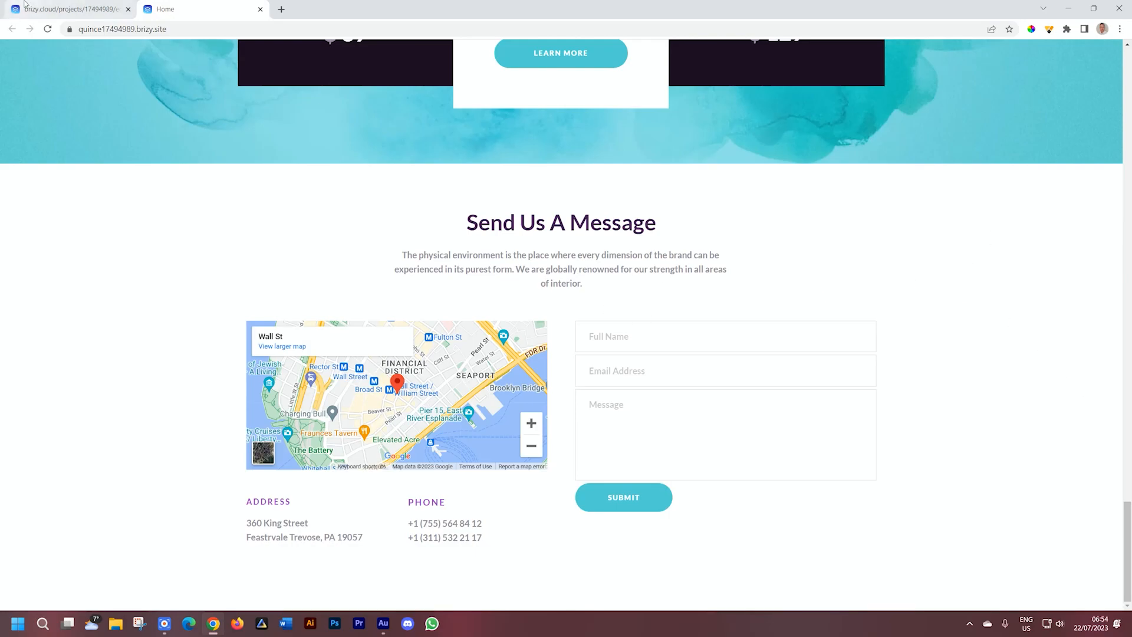
# Step: Compare the Contact page in the editor with the published Home page
pyautogui.click(65, 9)
pyautogui.scroll(5, 610, 274)
pyautogui.scroll(6, 609, 274)
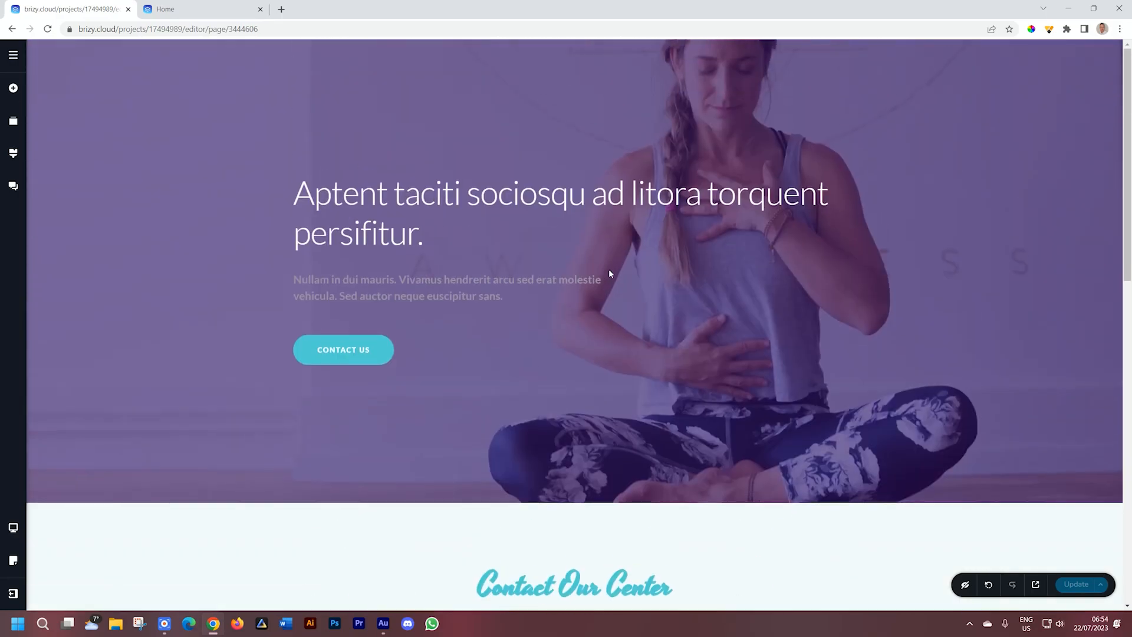
pyautogui.scroll(-13, 609, 272)
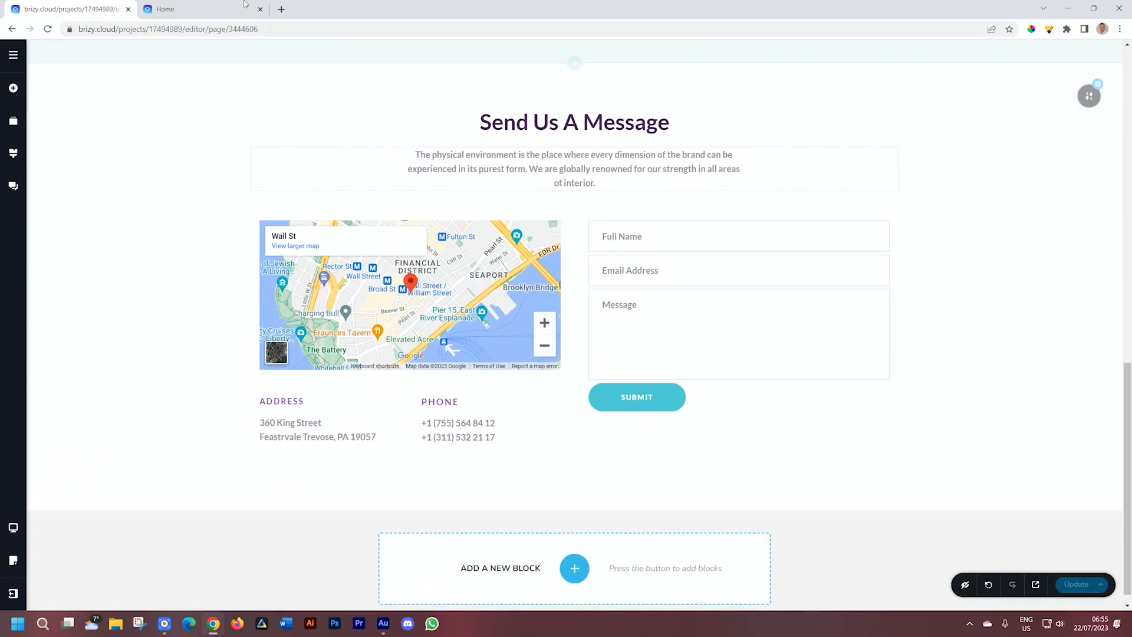
pyautogui.click(220, 6)
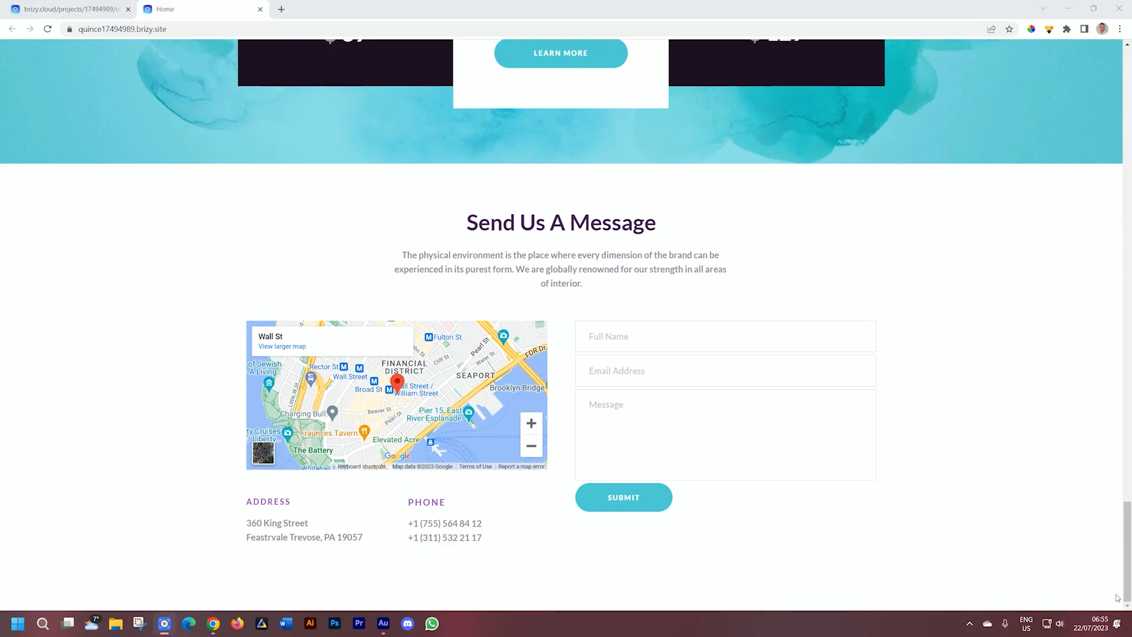
pyautogui.moveTo(1129, 568); pyautogui.dragTo(1127, 106)
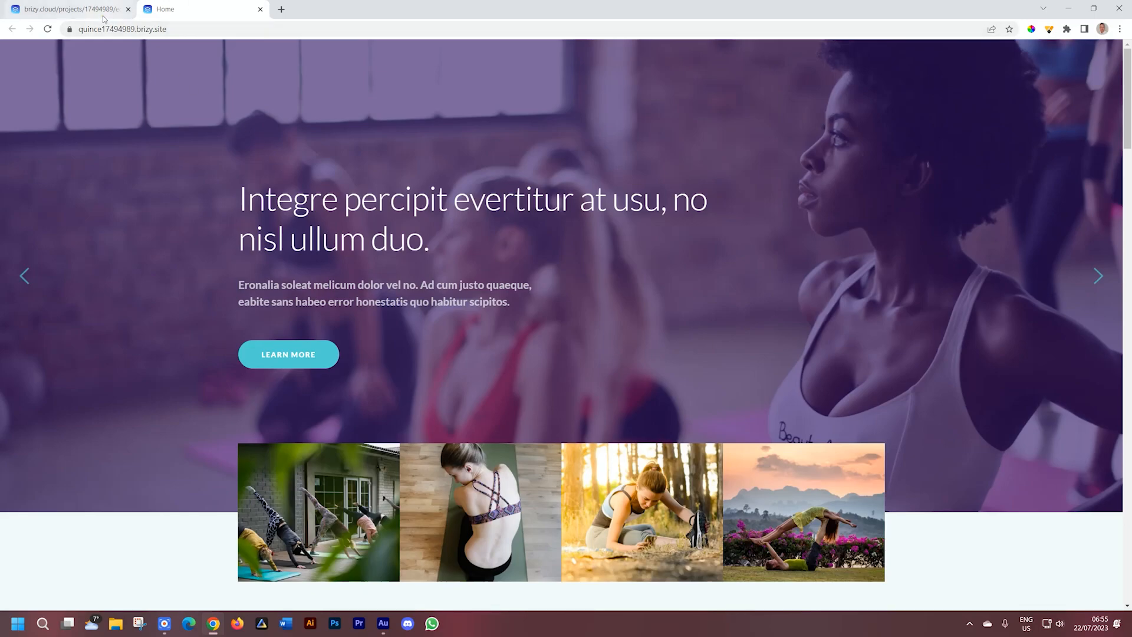
# Step: Review the display conditions of the global Send Us A Message block in the editor and close them without changes
pyautogui.click(70, 8)
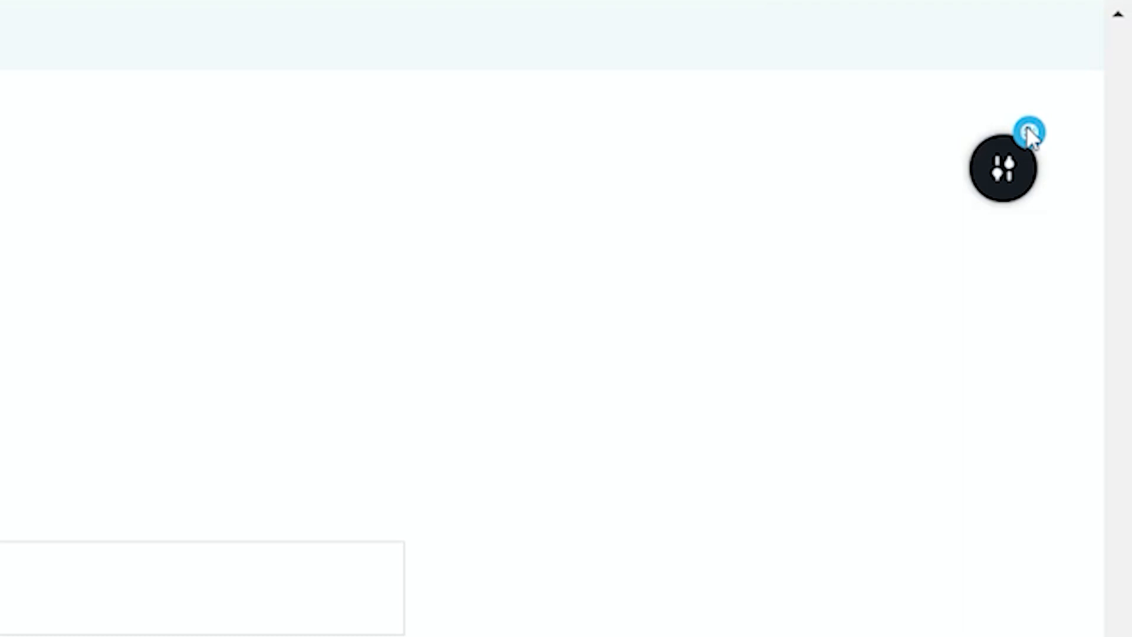
pyautogui.click(1018, 158)
pyautogui.click(642, 160)
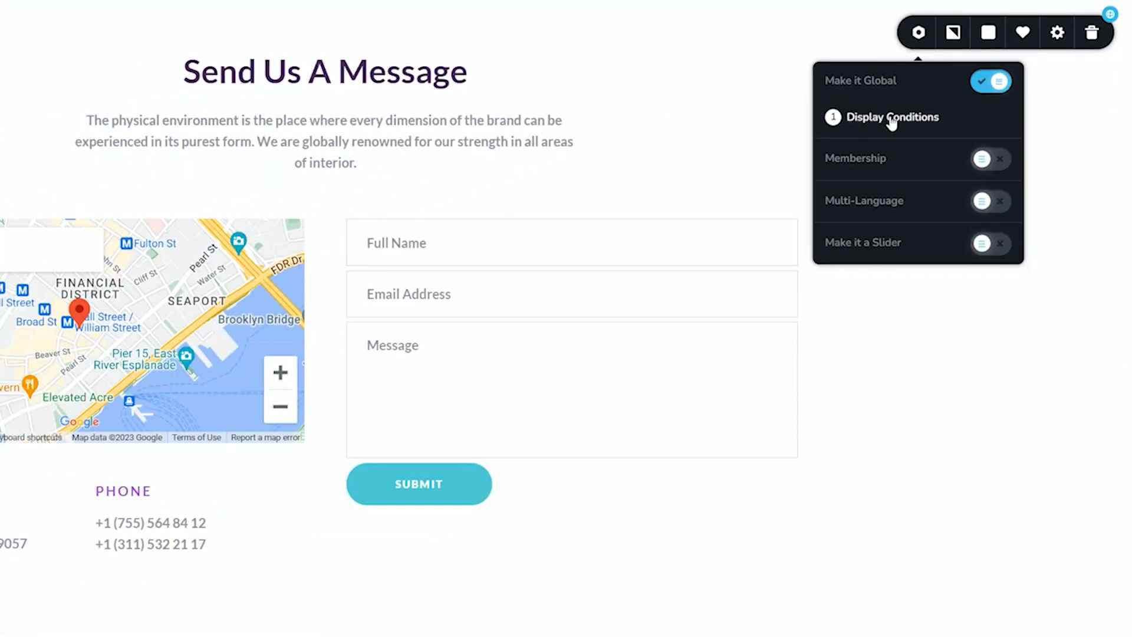
pyautogui.click(590, 341)
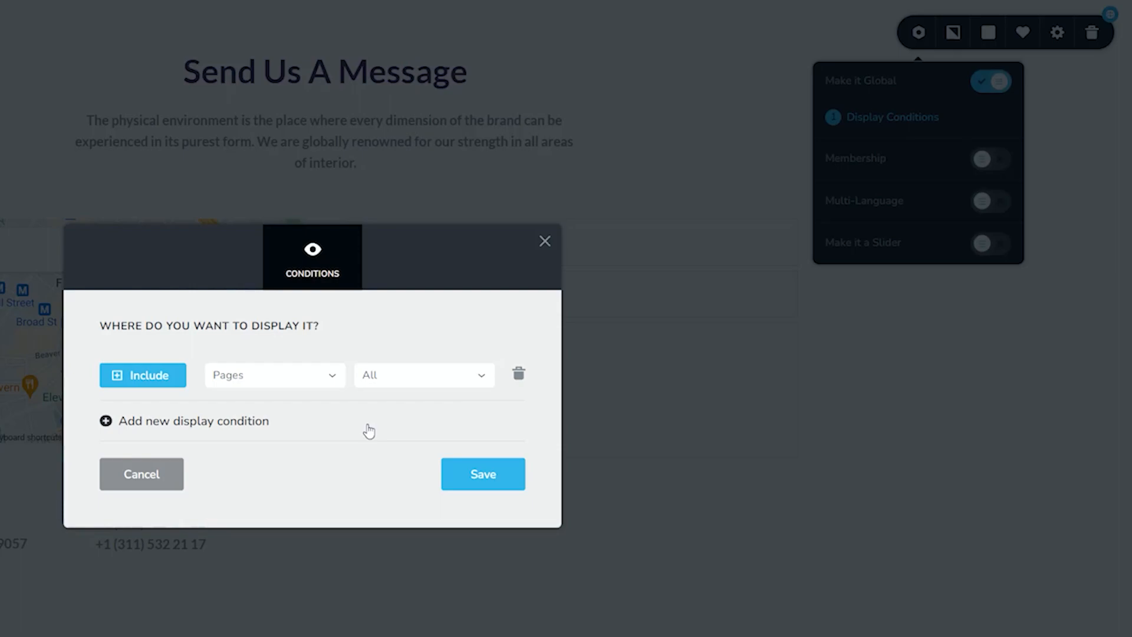
pyautogui.click(545, 240)
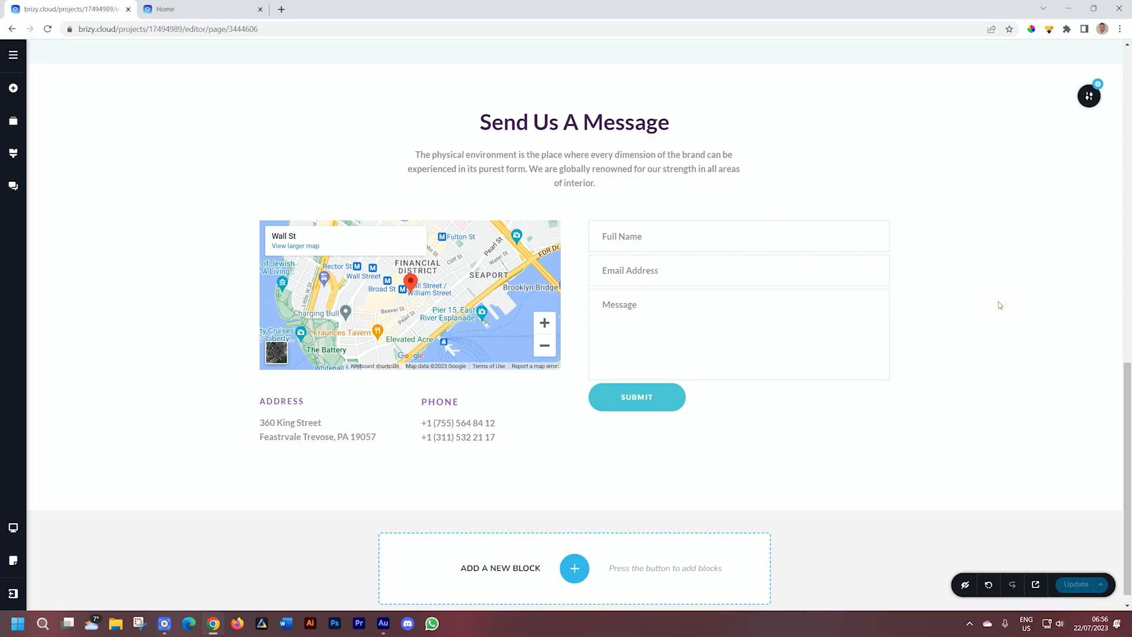
# Step: Set the Send Us A Message block's background overlay to the light blue palette colour #bde1f4
pyautogui.click(1089, 105)
pyautogui.click(1016, 99)
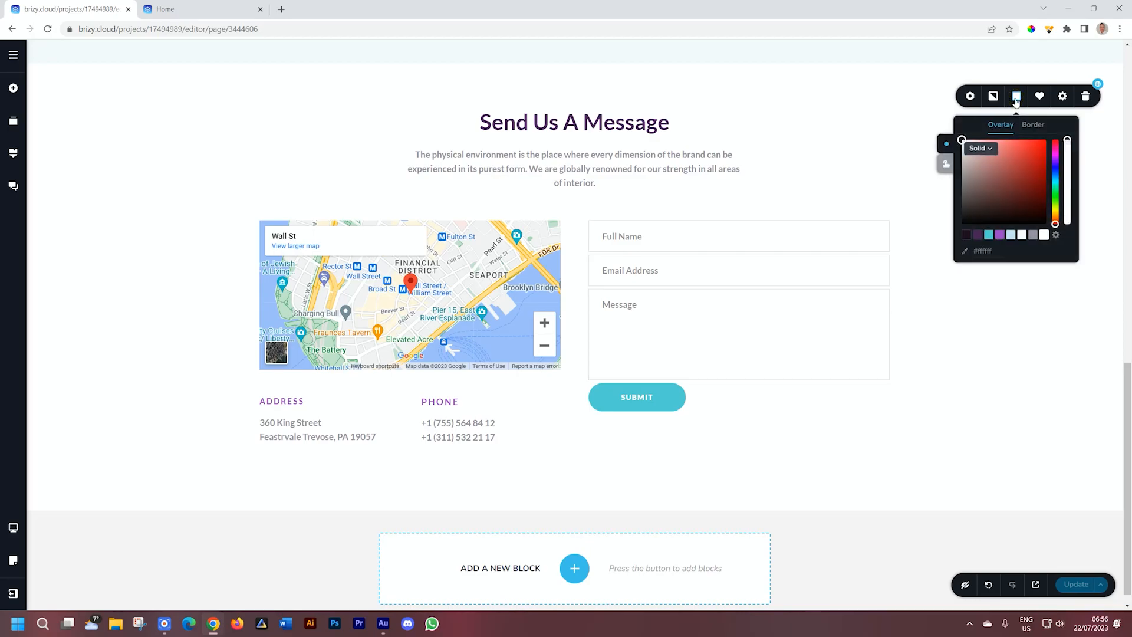
pyautogui.click(1011, 236)
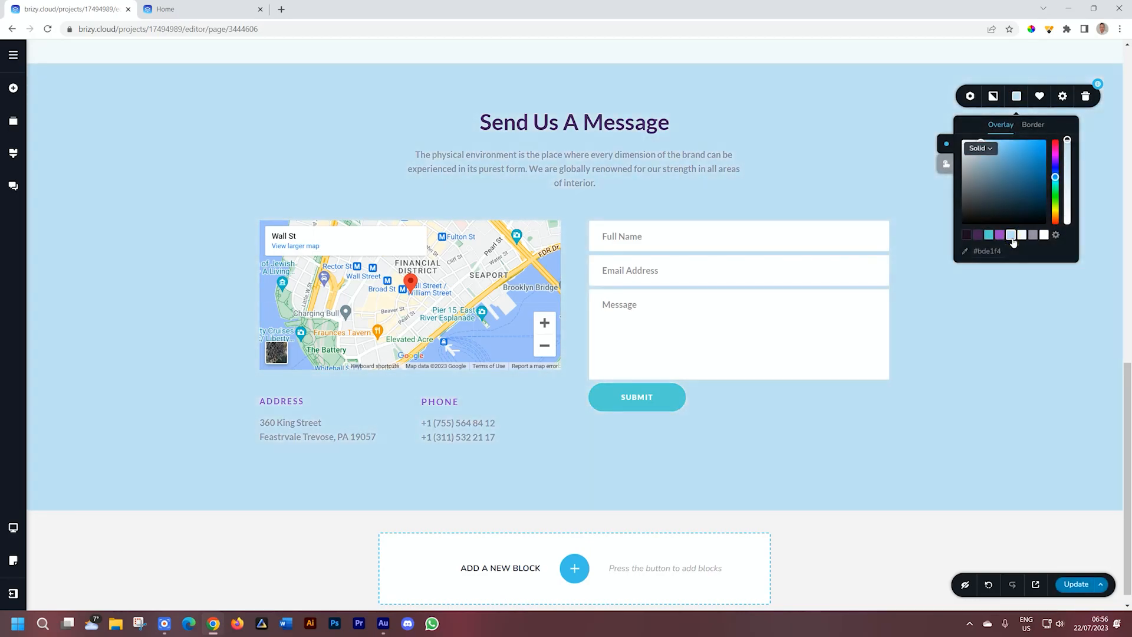
# Step: Change the text colour of the paragraph under the Send Us A Message heading to the darkest palette colour
pyautogui.click(587, 156)
pyautogui.click(461, 210)
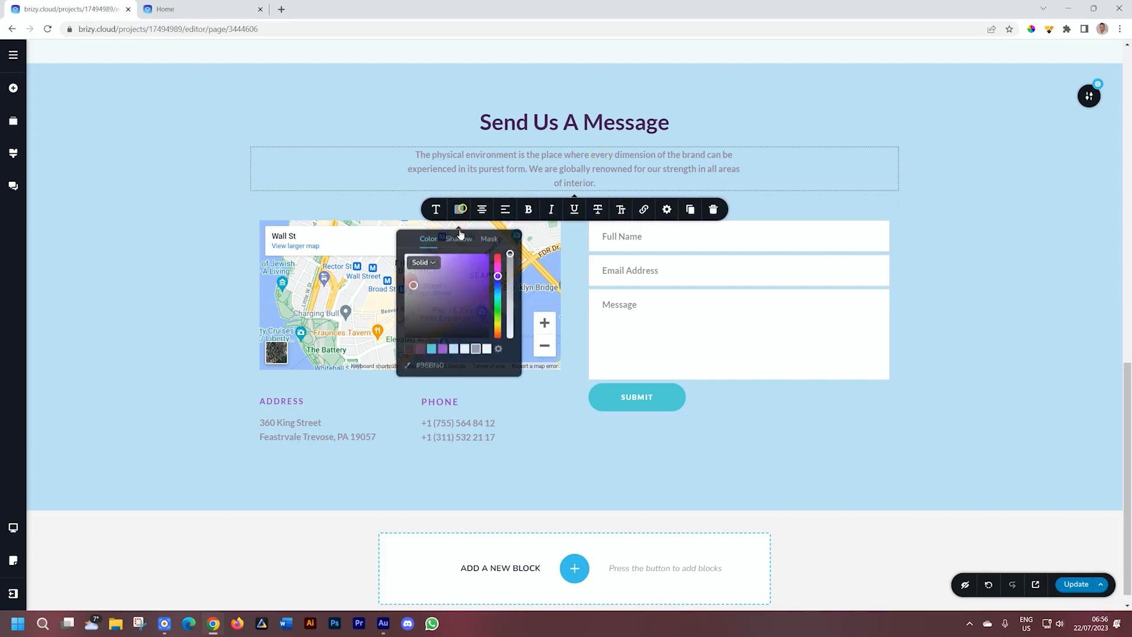
pyautogui.click(409, 348)
# Step: Increase the font size of the Send Us A Message heading to 66 px
pyautogui.click(571, 121)
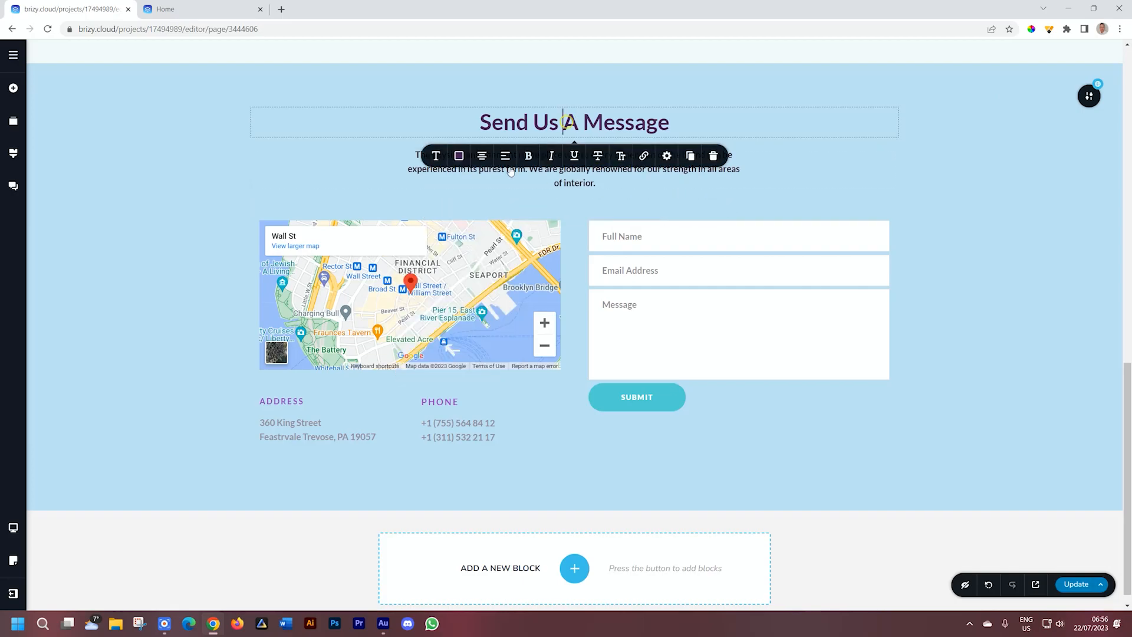
pyautogui.click(436, 155)
pyautogui.click(472, 234)
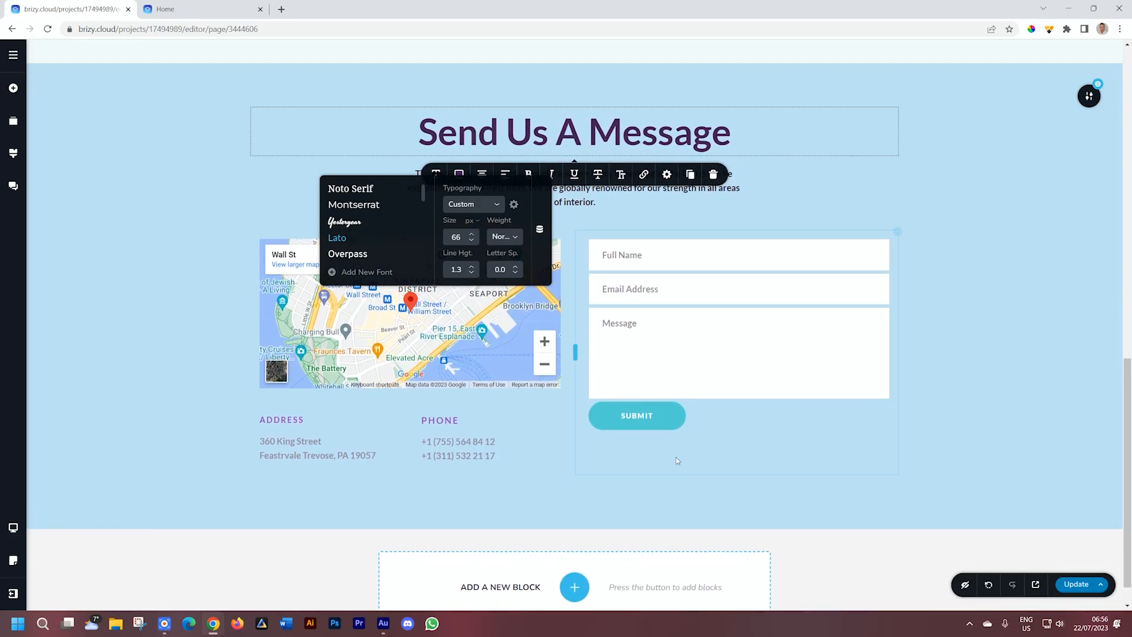
# Step: Set the form's Submit button background to the purple palette colour
pyautogui.click(662, 423)
pyautogui.click(615, 385)
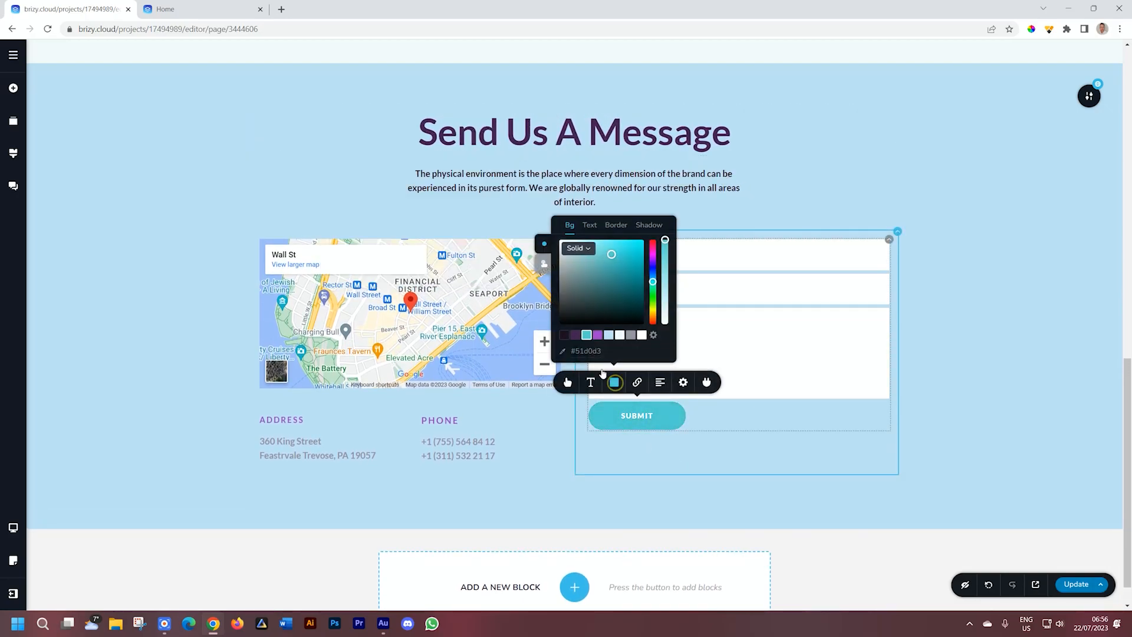
pyautogui.click(598, 332)
pyautogui.click(1088, 332)
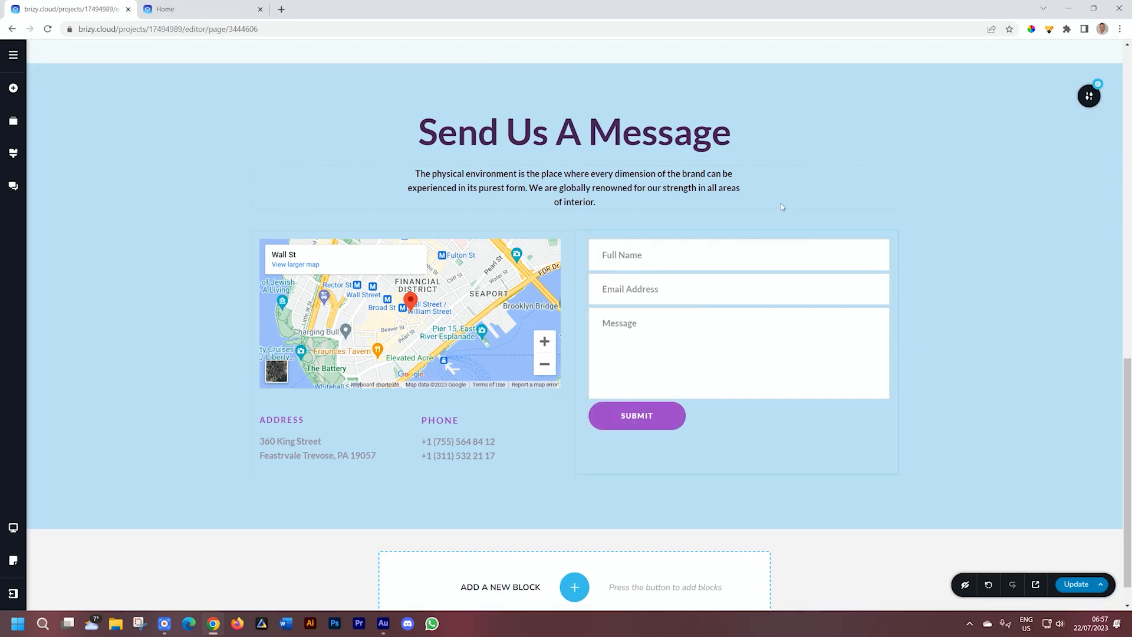
# Step: Publish the Contact page changes and reload the published Home page to check its Send Us A Message block
pyautogui.click(177, 9)
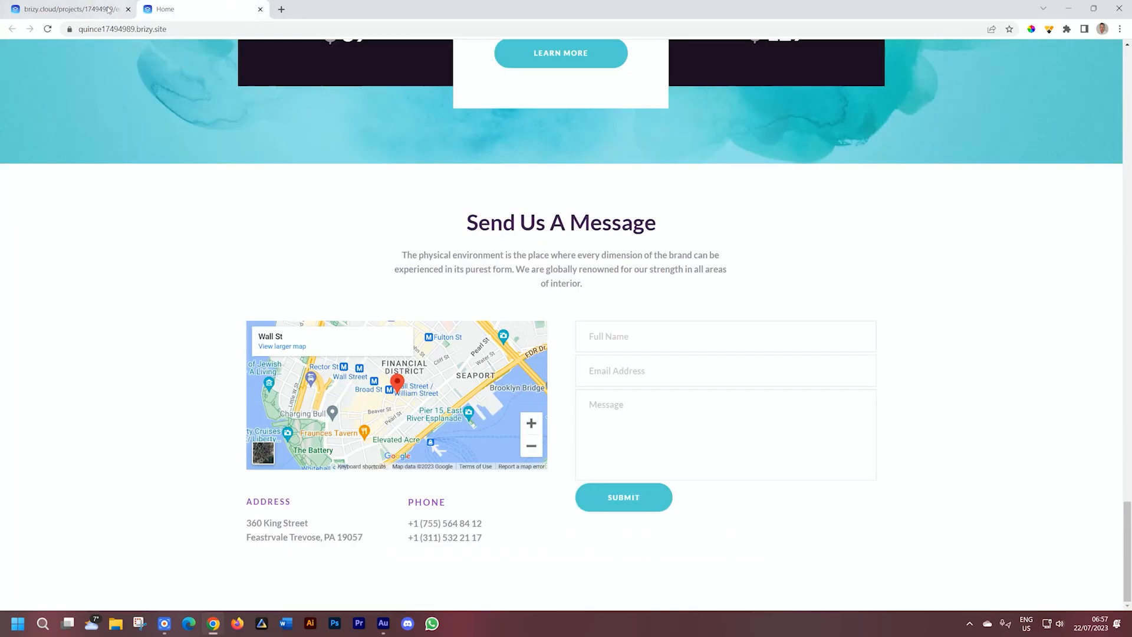
pyautogui.click(89, 9)
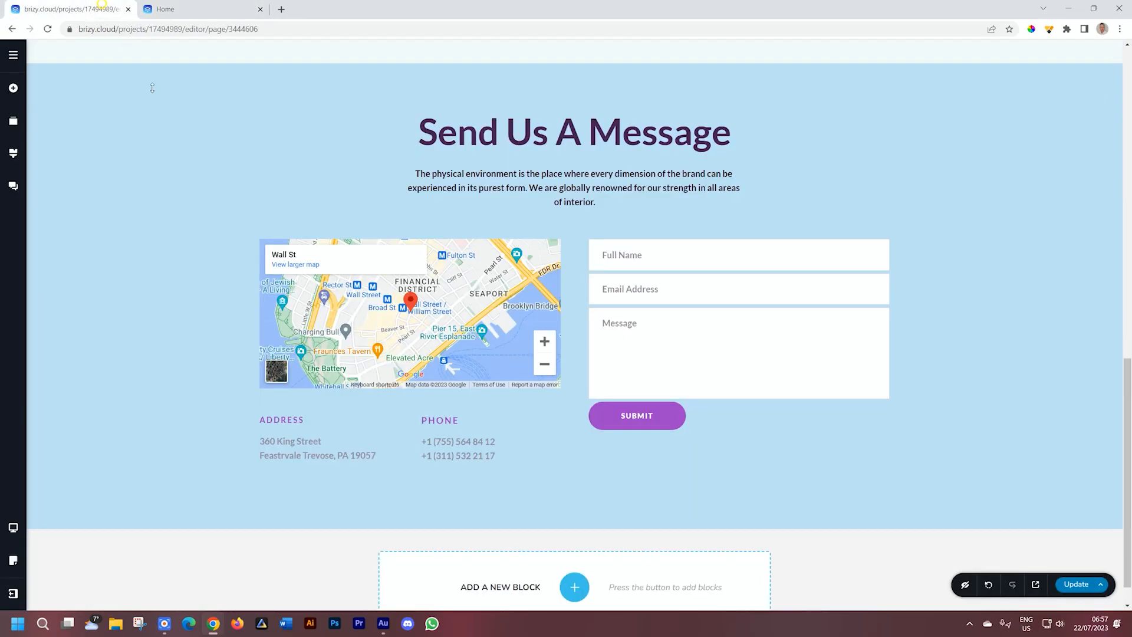
pyautogui.click(1075, 585)
pyautogui.click(229, 10)
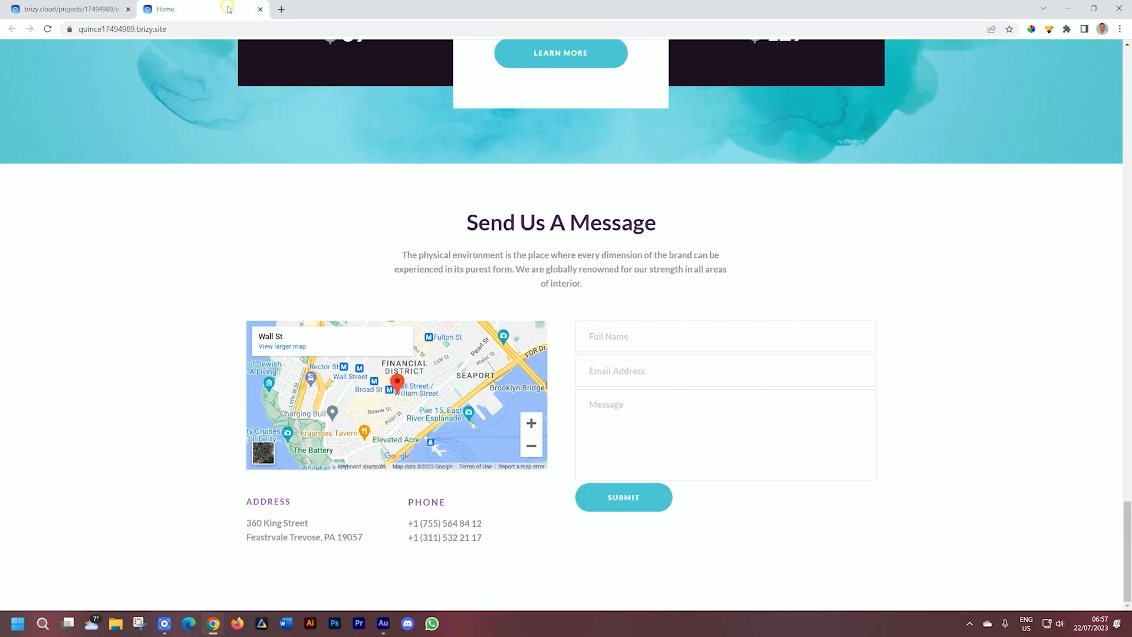
pyautogui.click(47, 30)
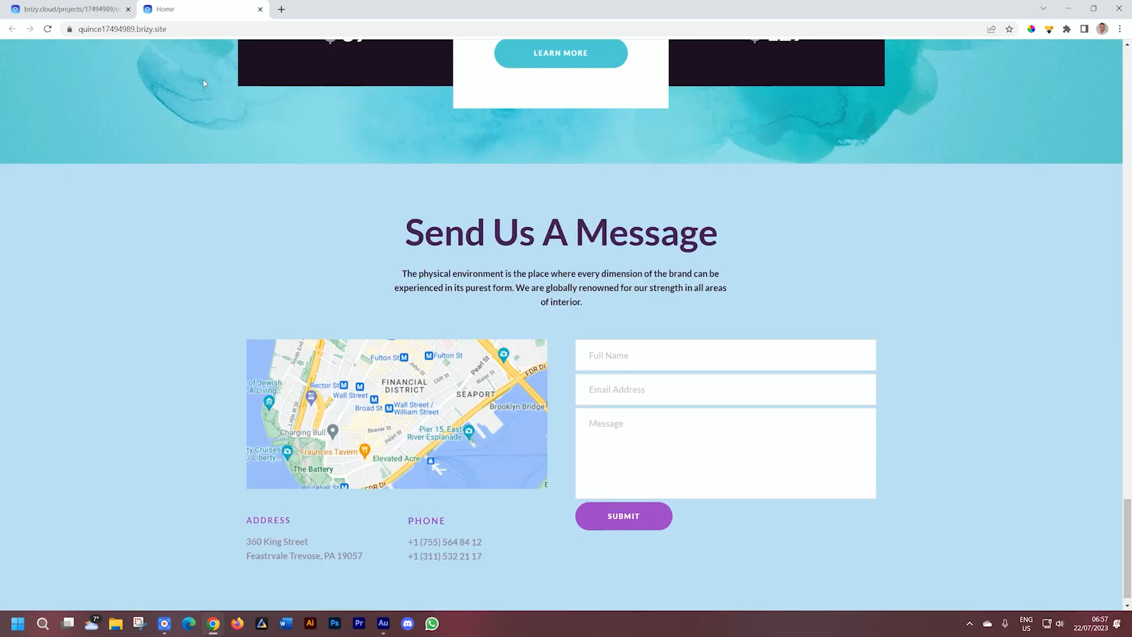
# Step: Open the Classes page in the editor and go to its Send Us A Message block
pyautogui.click(103, 12)
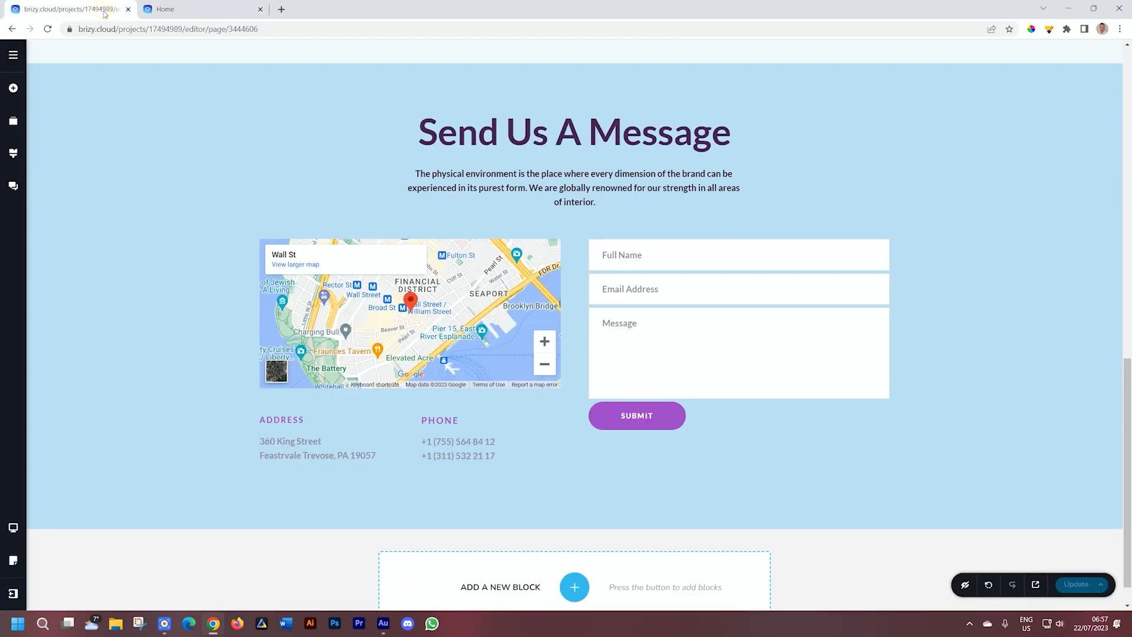
pyautogui.click(13, 56)
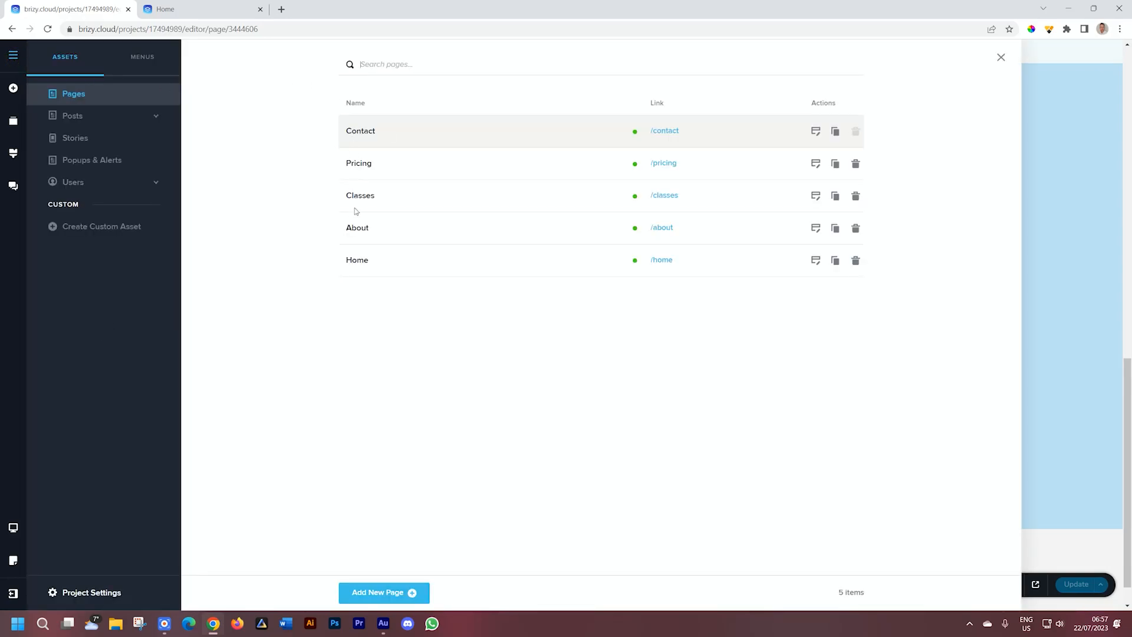
pyautogui.click(816, 195)
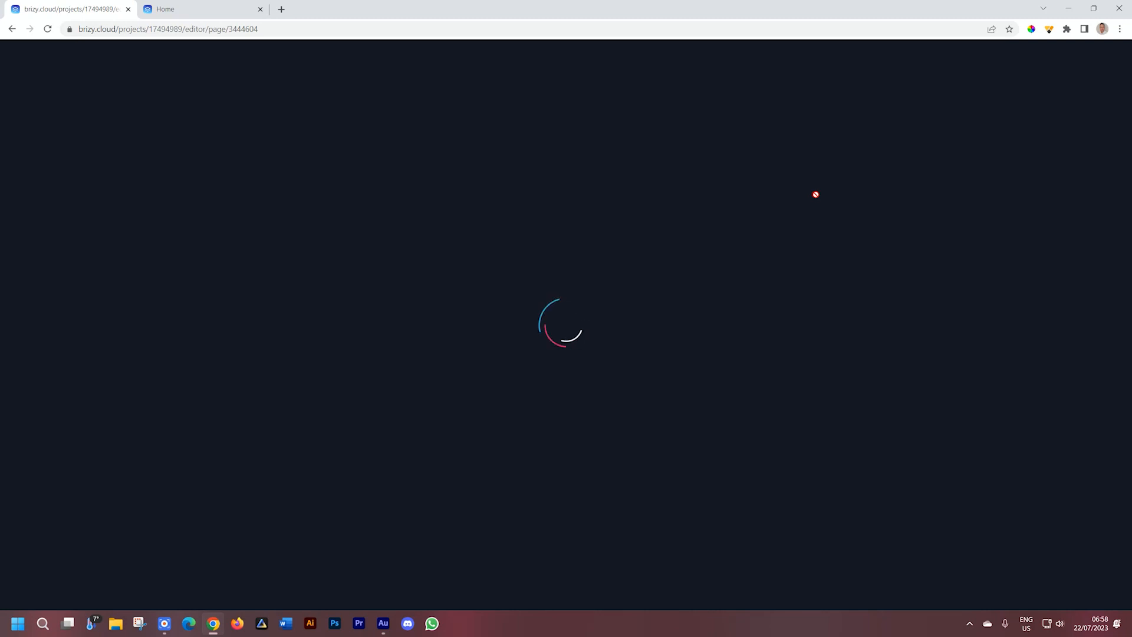
pyautogui.scroll(-20, 1082, 383)
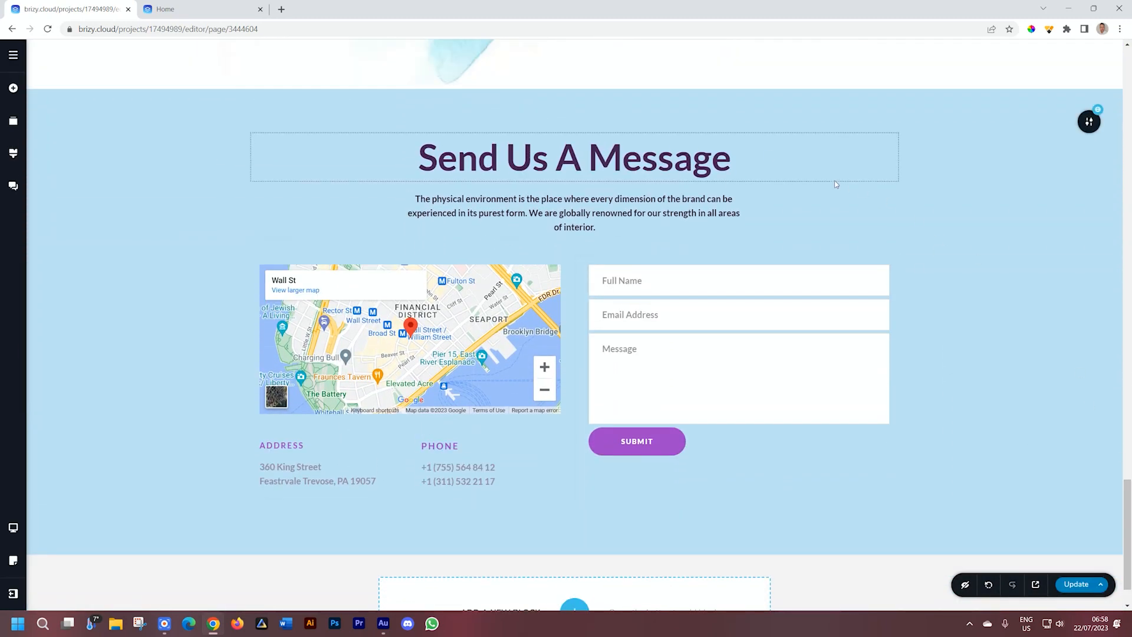
# Step: Add a display condition to the global Send Us A Message block that excludes the Classes page, save it and update the page
pyautogui.moveTo(1089, 121)
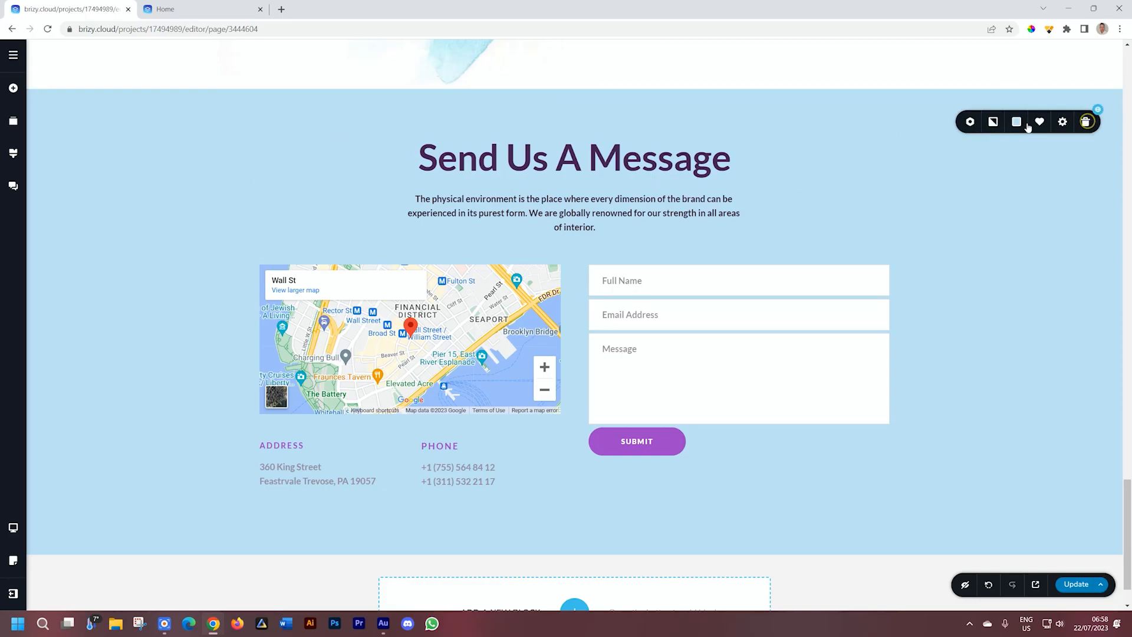
pyautogui.click(970, 121)
pyautogui.click(935, 178)
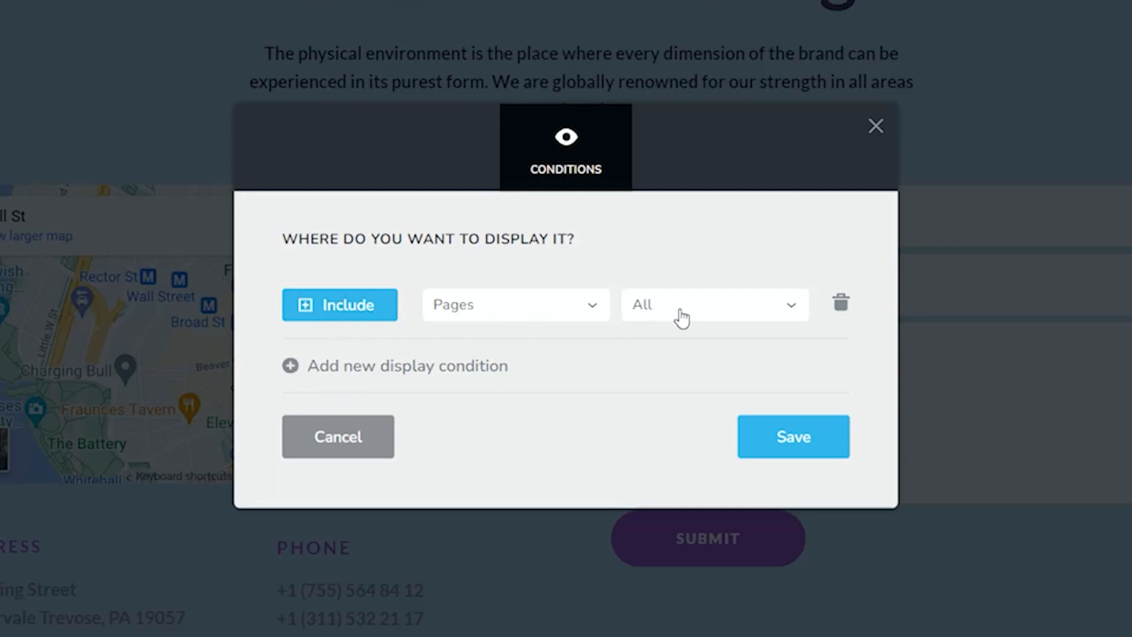
pyautogui.click(419, 367)
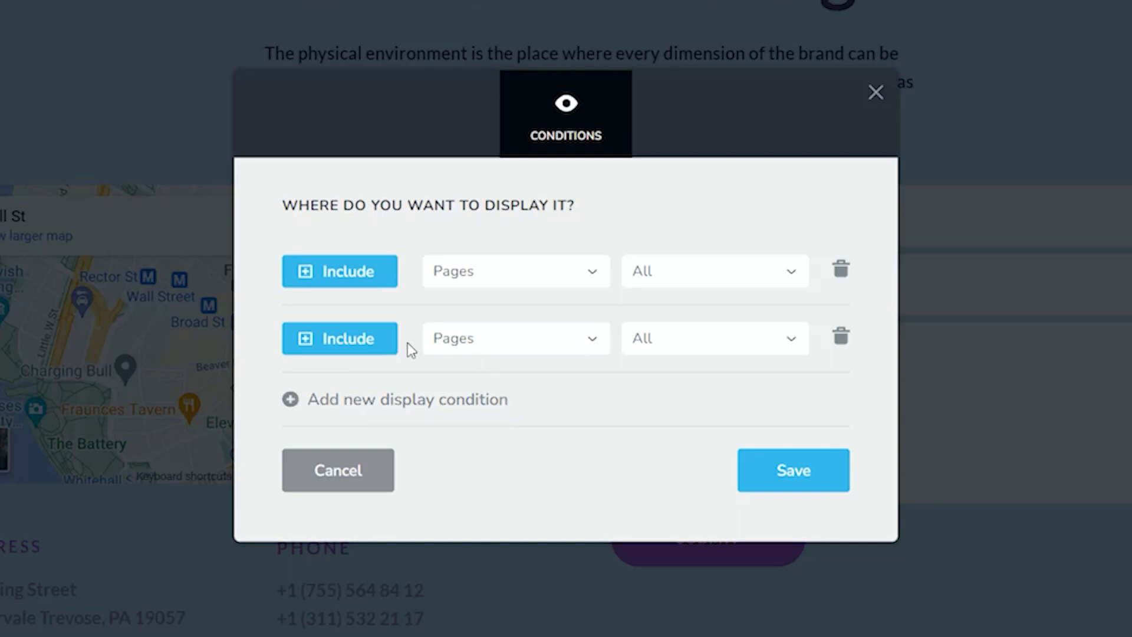
pyautogui.click(340, 350)
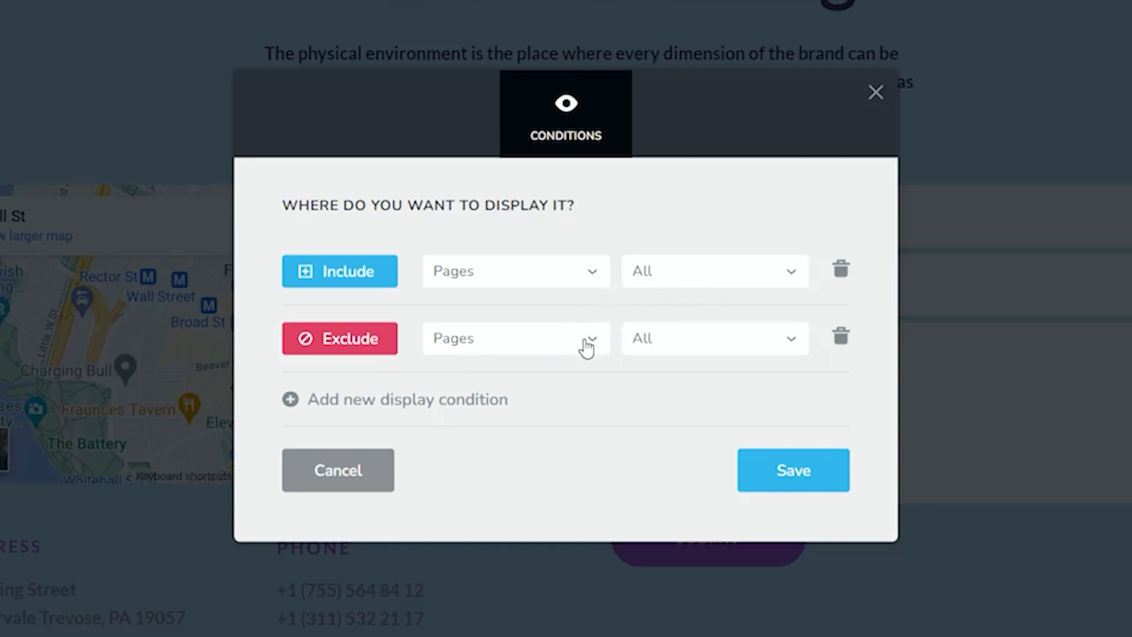
pyautogui.click(786, 341)
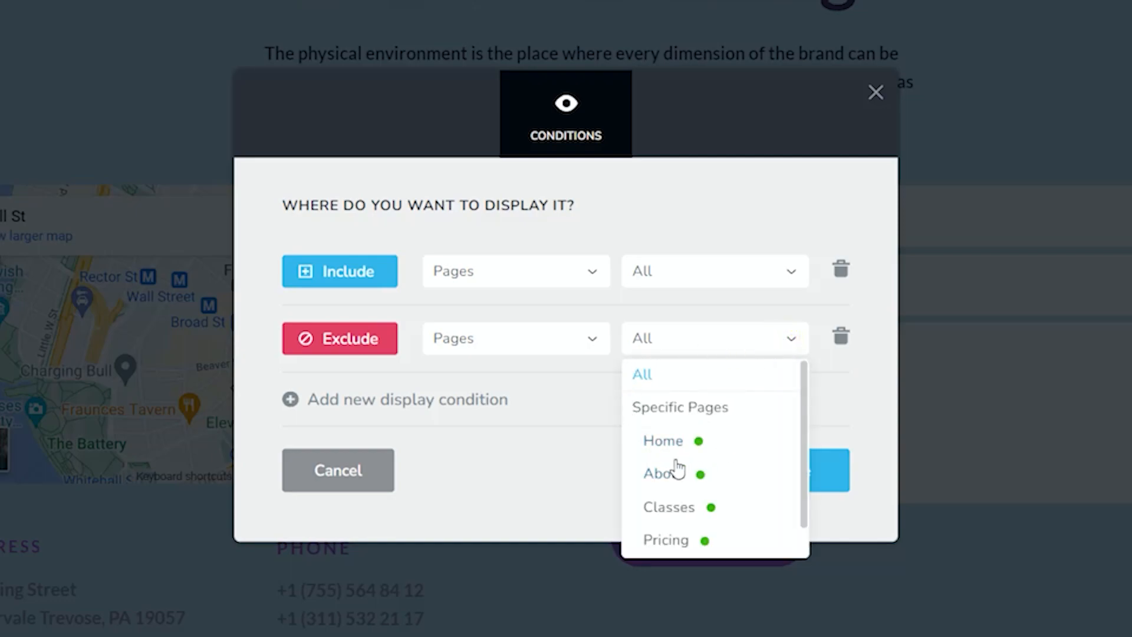
pyautogui.click(663, 518)
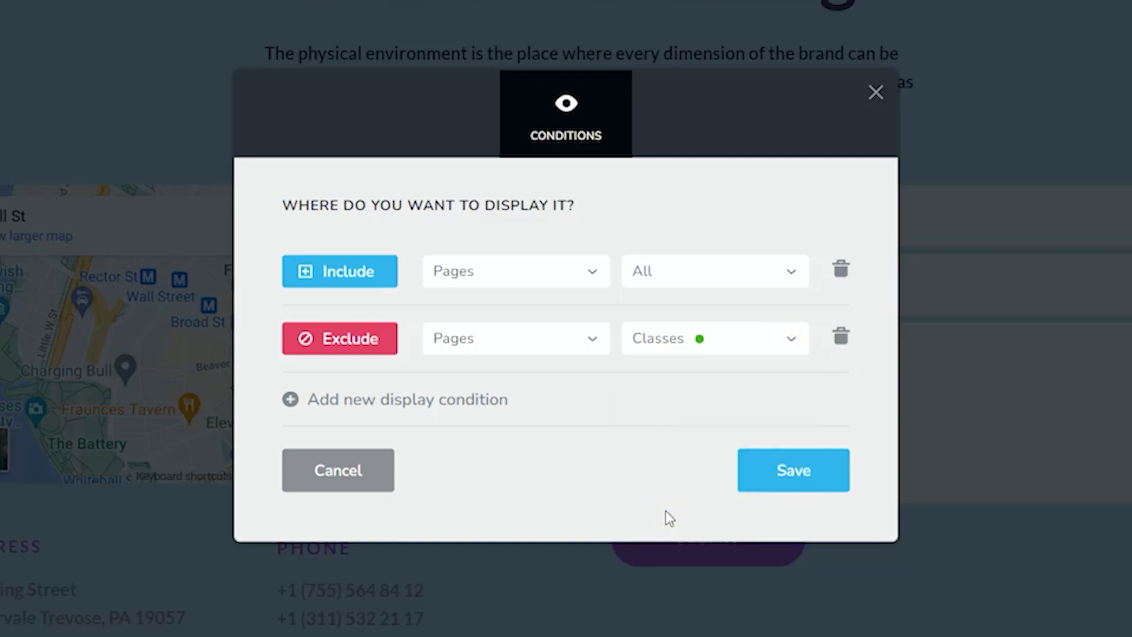
pyautogui.click(795, 471)
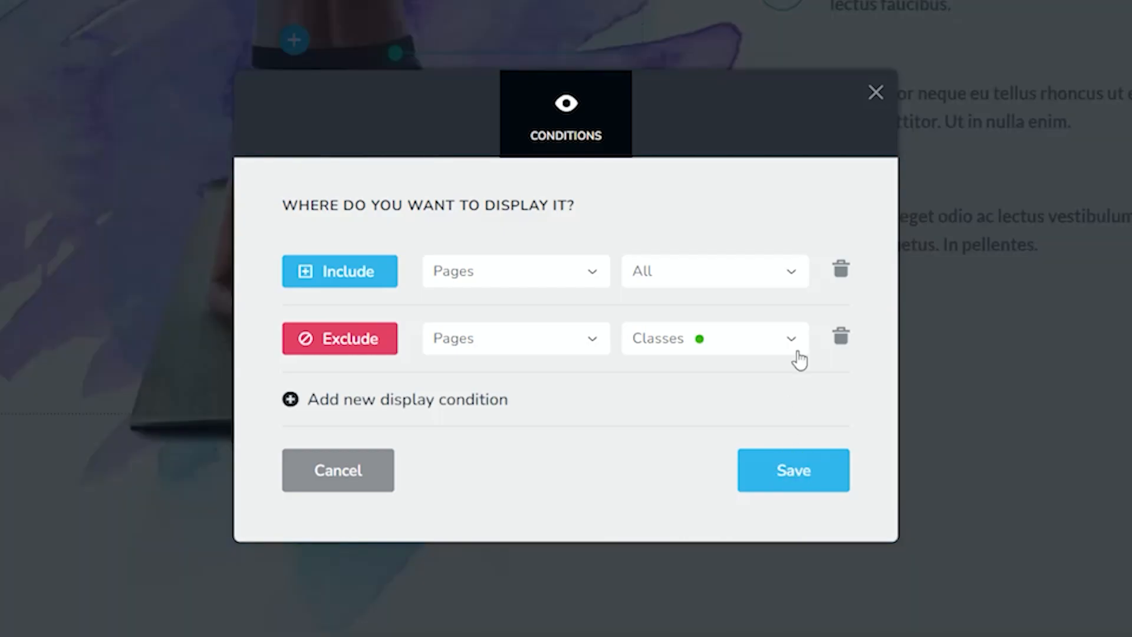
pyautogui.click(874, 96)
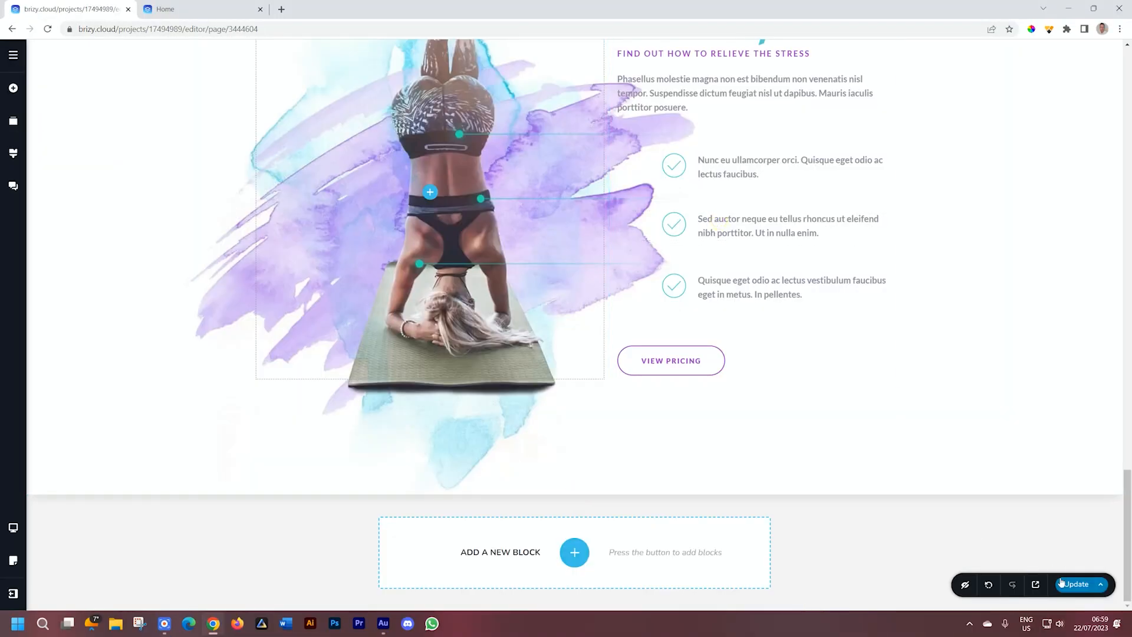
pyautogui.click(1069, 583)
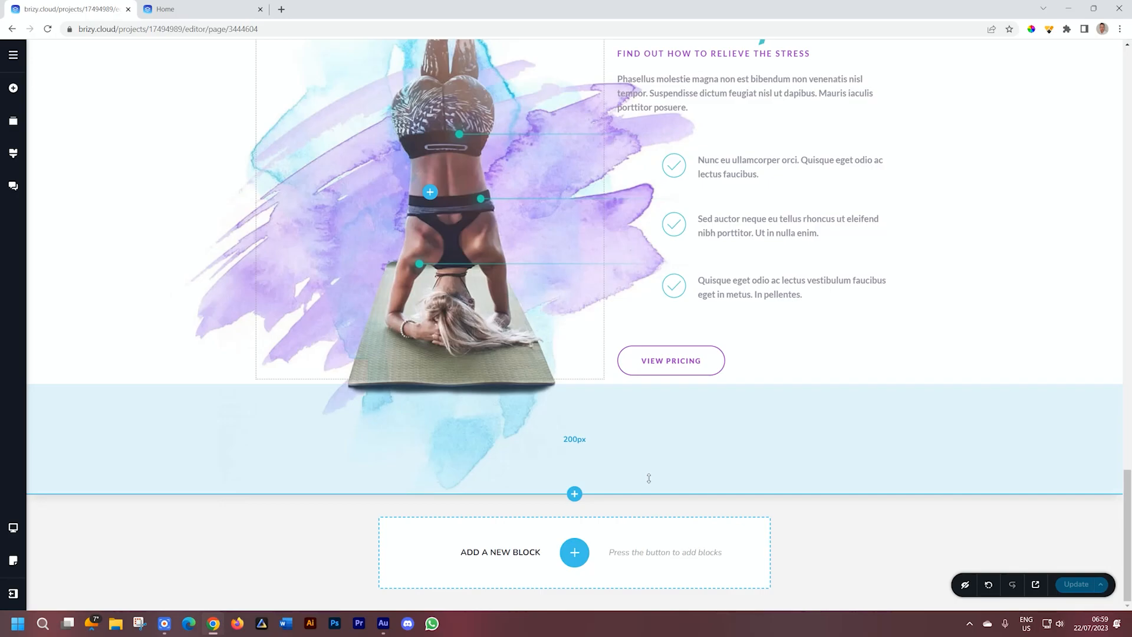
# Step: Delete the white Send Us A Message block and the header block from the Global Blocks library
pyautogui.click(575, 555)
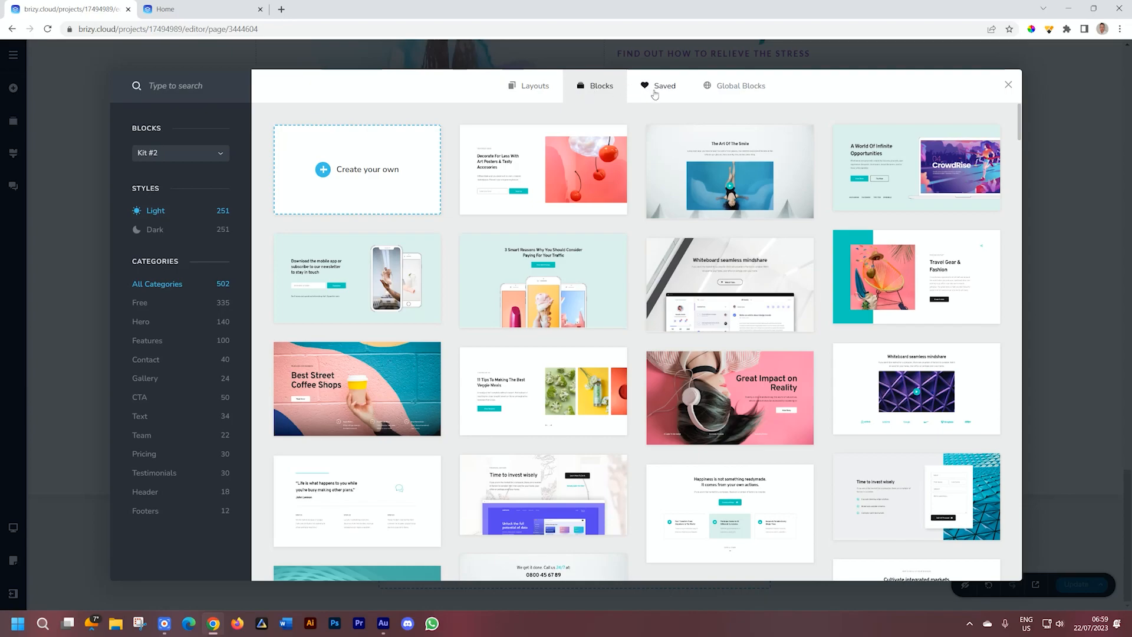
pyautogui.click(755, 85)
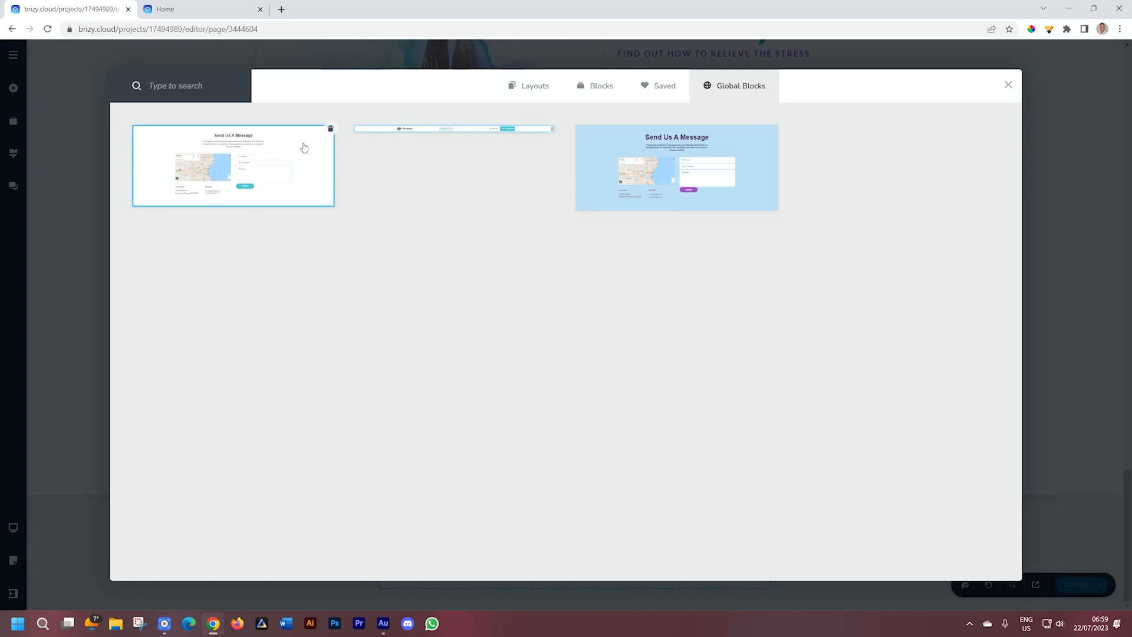
pyautogui.click(330, 130)
pyautogui.click(331, 129)
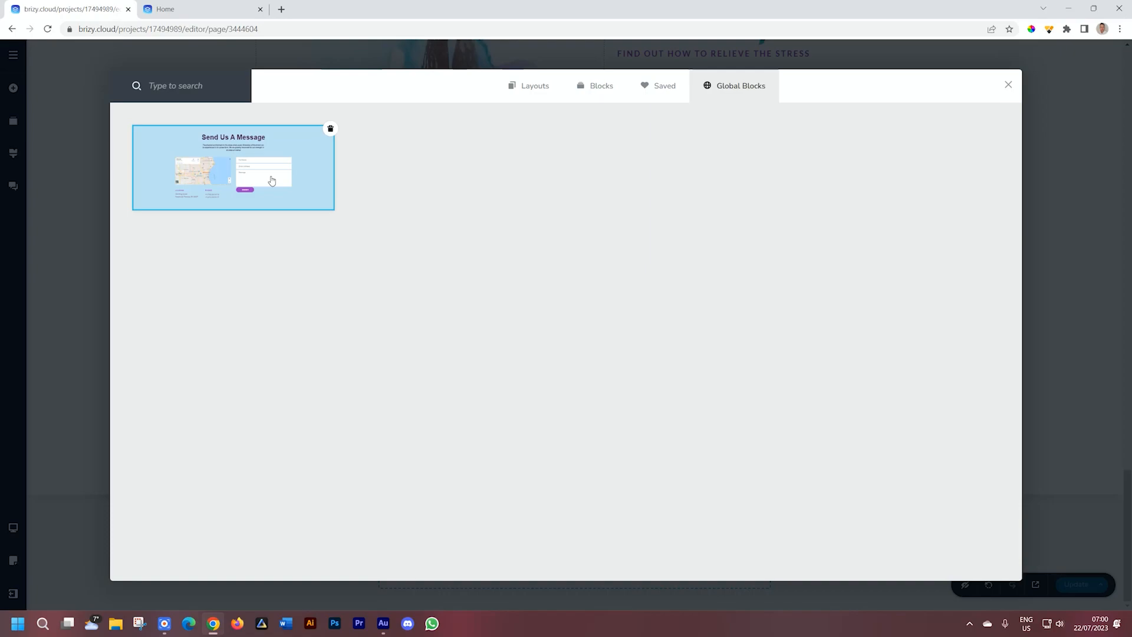
# Step: Insert the light blue global Send Us A Message block on the Classes page and review its display conditions
pyautogui.click(271, 179)
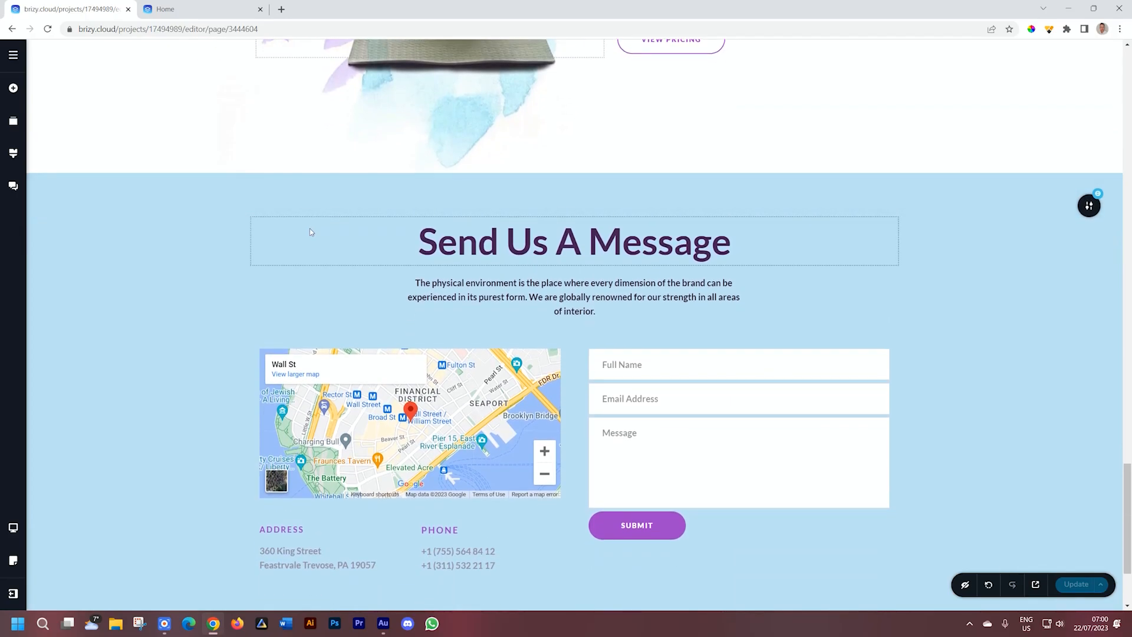
pyautogui.scroll(-2, 310, 231)
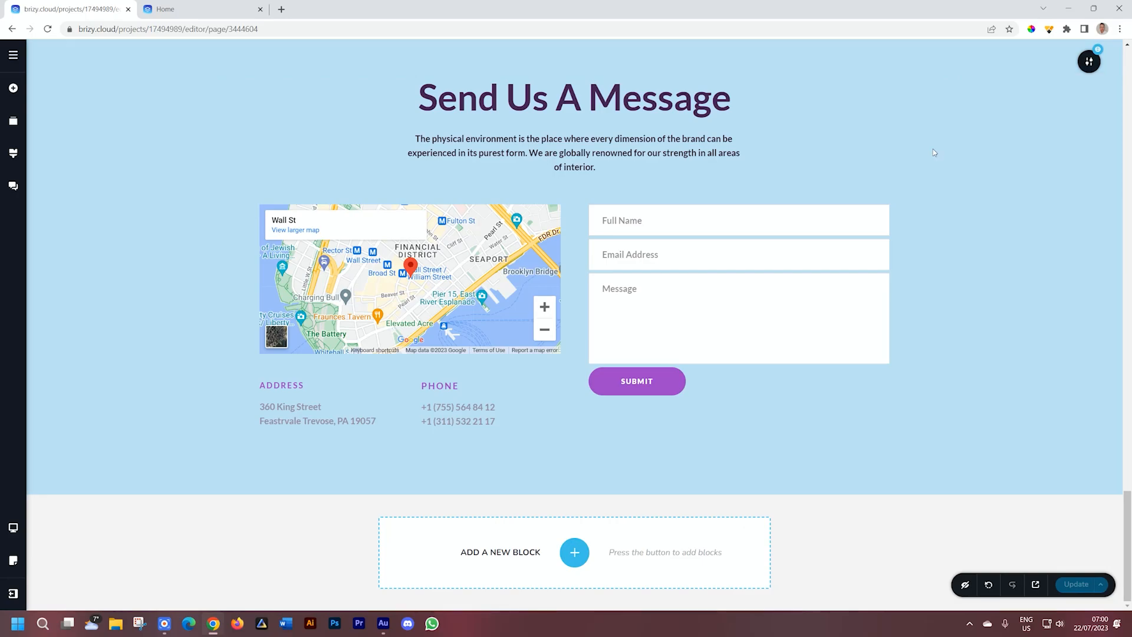
pyautogui.click(1088, 64)
pyautogui.click(976, 64)
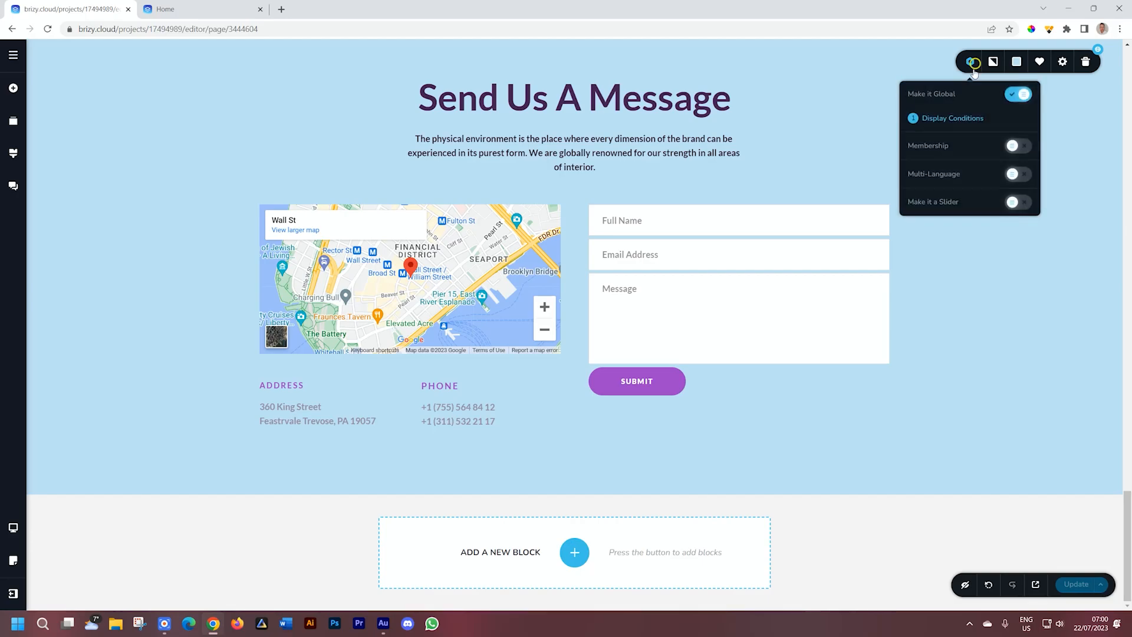
pyautogui.click(959, 119)
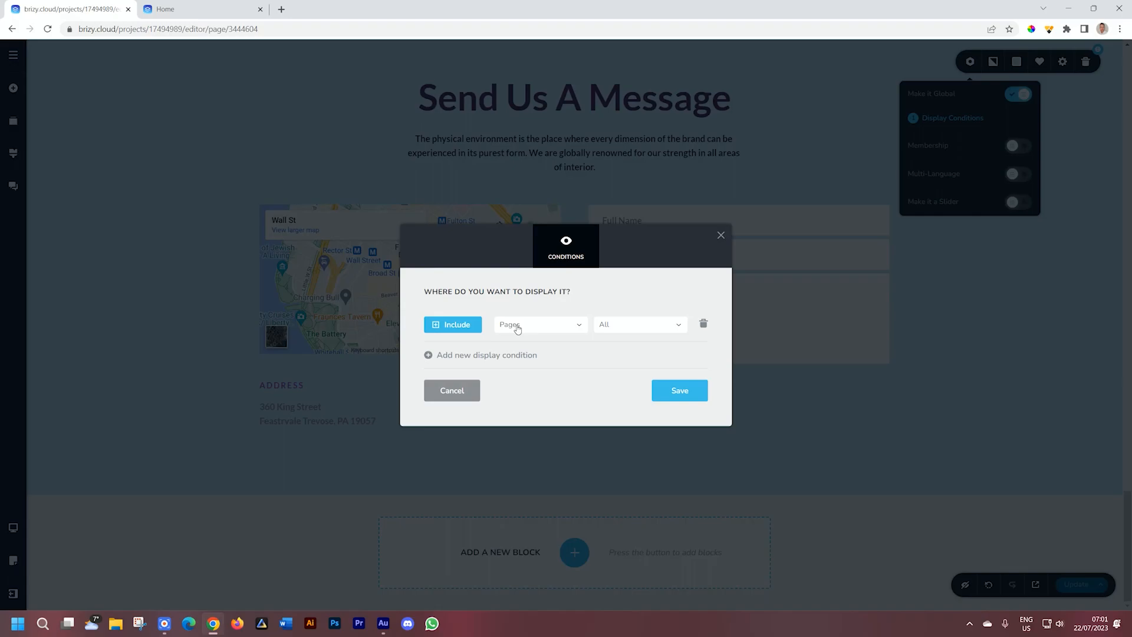
pyautogui.click(721, 236)
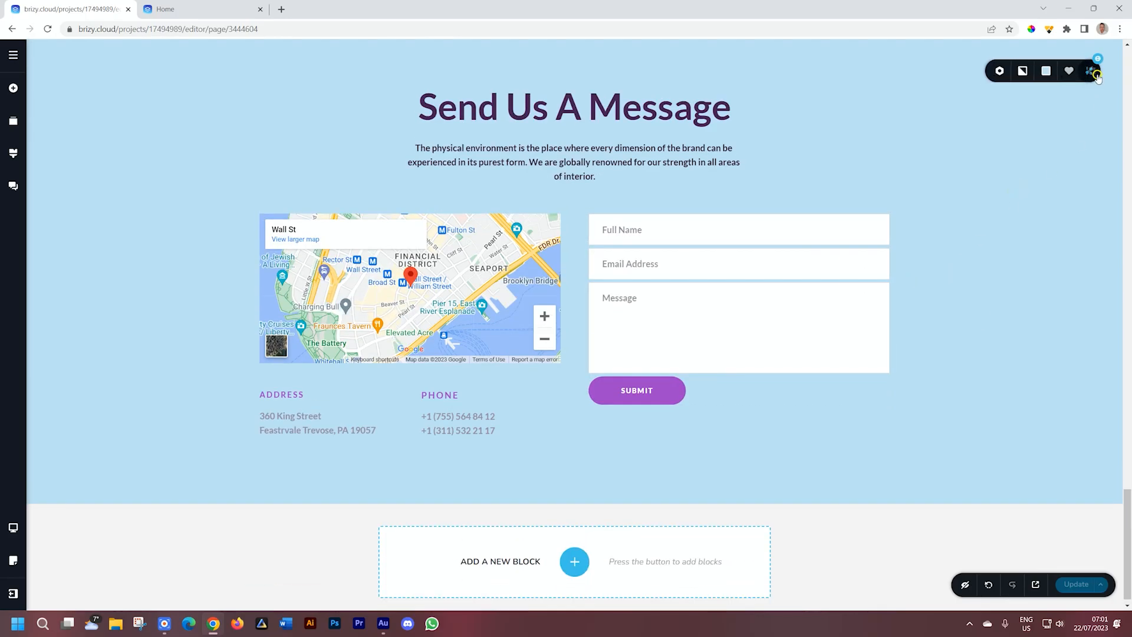
# Step: Delete the Send Us A Message block from the end of the Classes page and update the page
pyautogui.click(1095, 74)
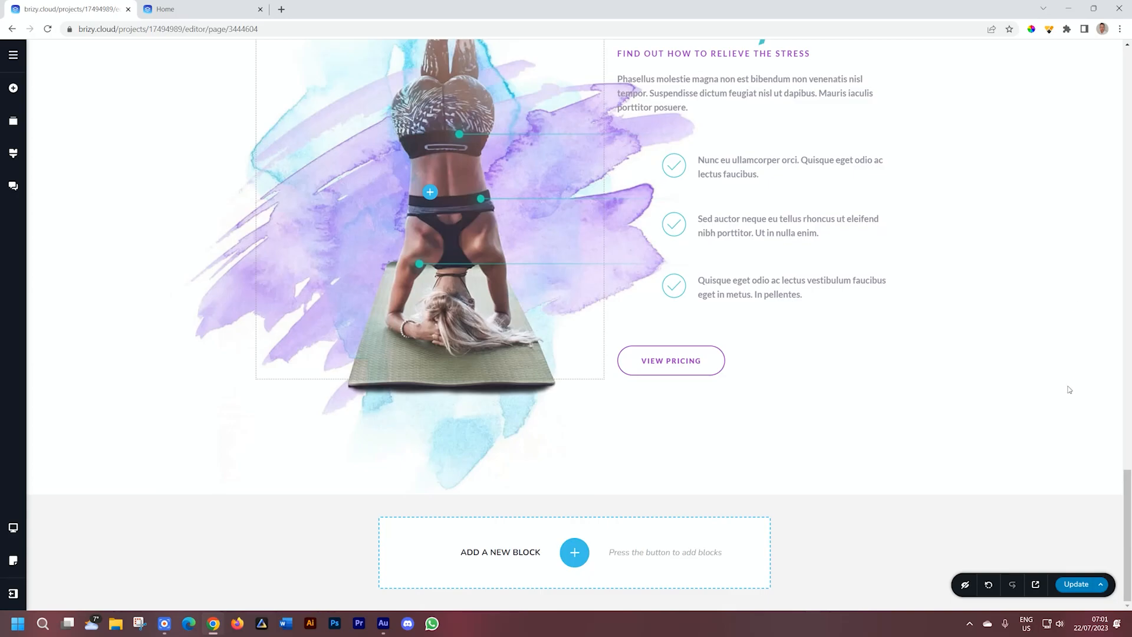
pyautogui.click(1079, 585)
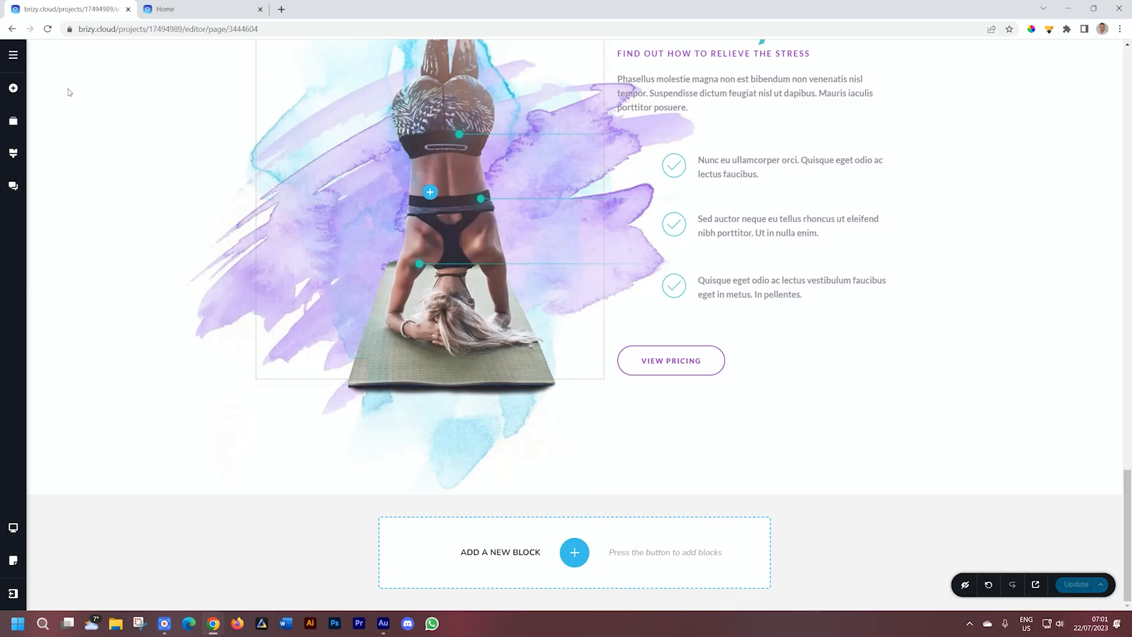
# Step: Open the Home page in the editor and go to the Send Us A Message block at its end
pyautogui.click(14, 56)
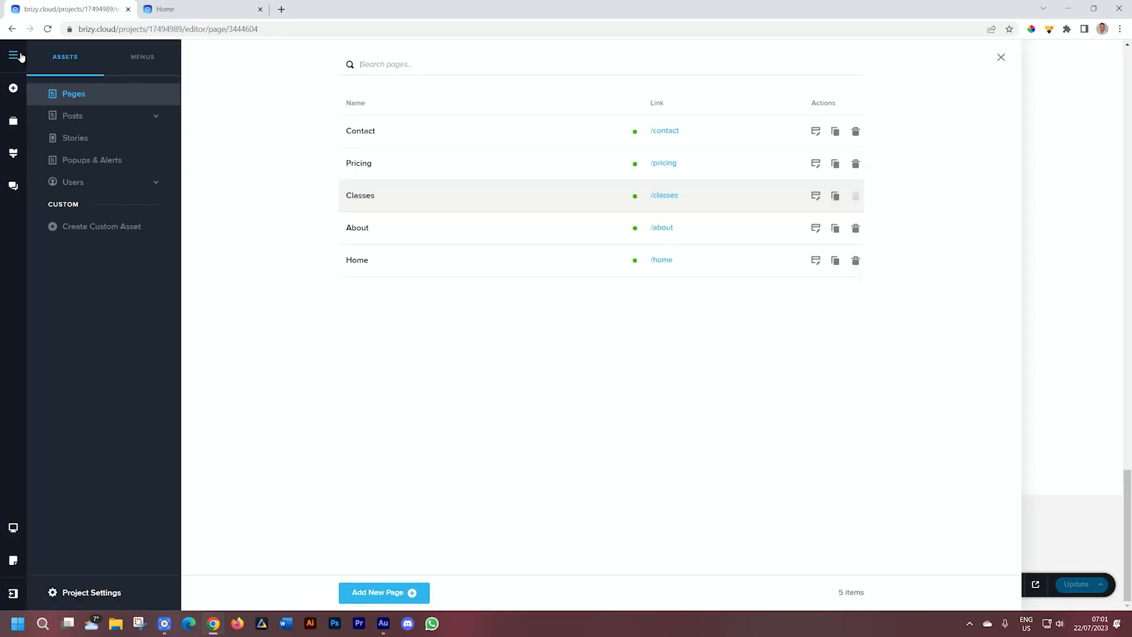
pyautogui.click(817, 259)
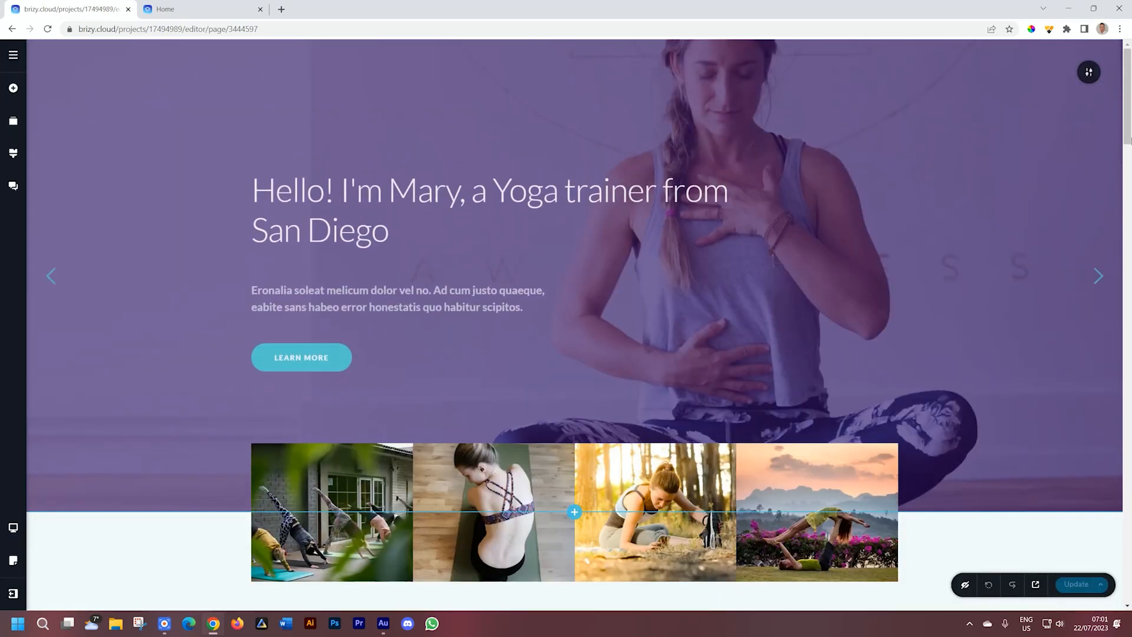
pyautogui.moveTo(1129, 126); pyautogui.dragTo(1130, 578)
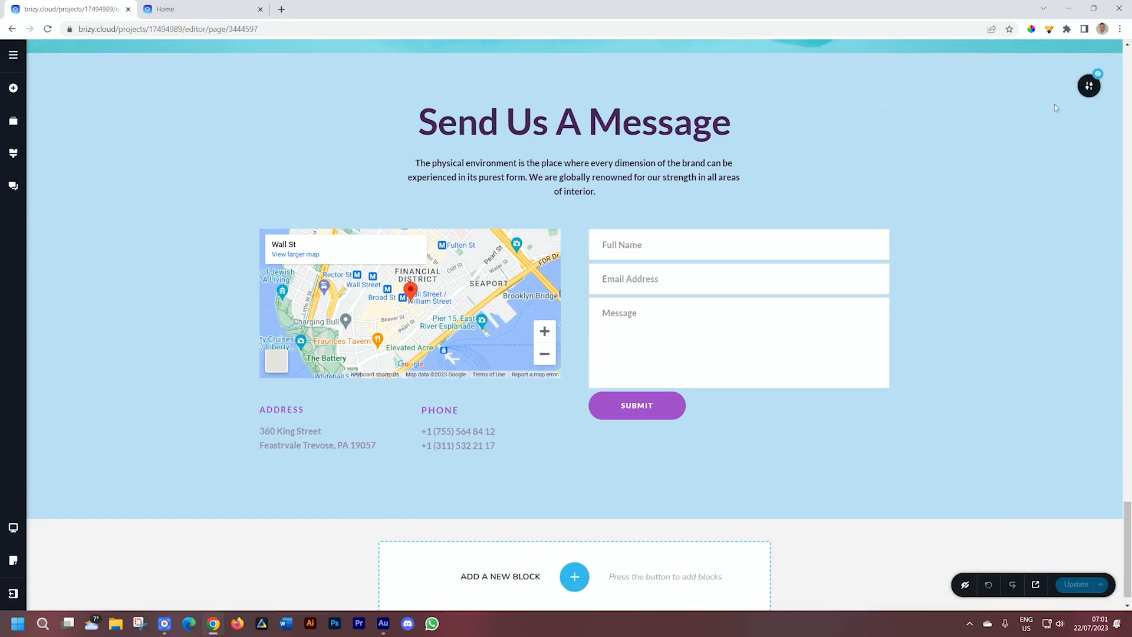
# Step: Try adding a display condition that excludes the Pricing page from the Send Us A Message block, and close the conditions without saving
pyautogui.click(970, 86)
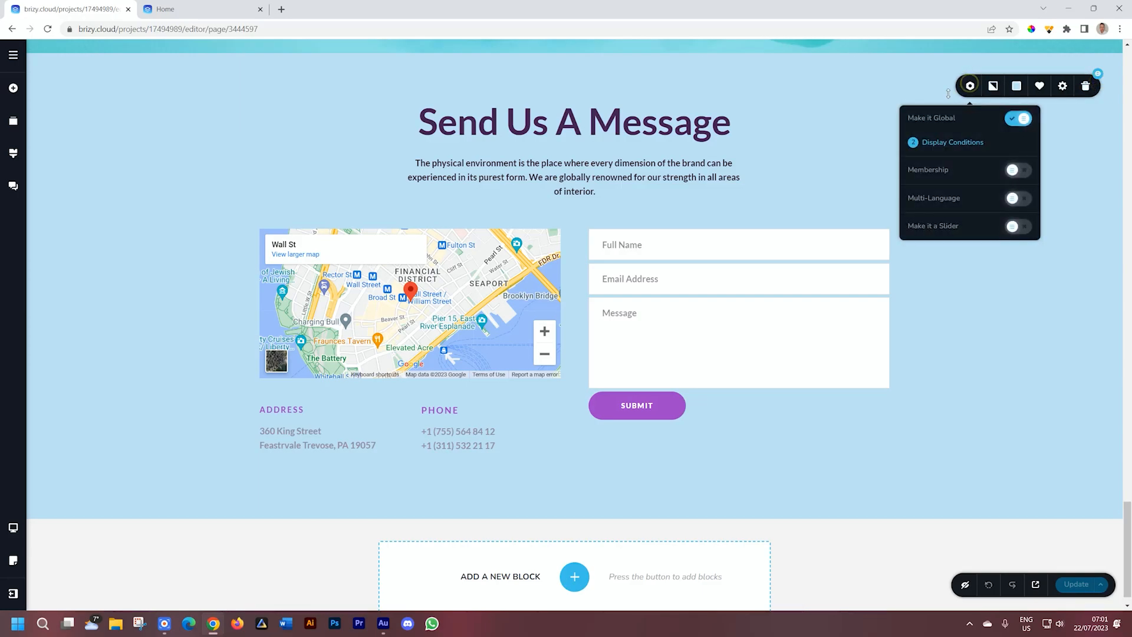
pyautogui.click(946, 144)
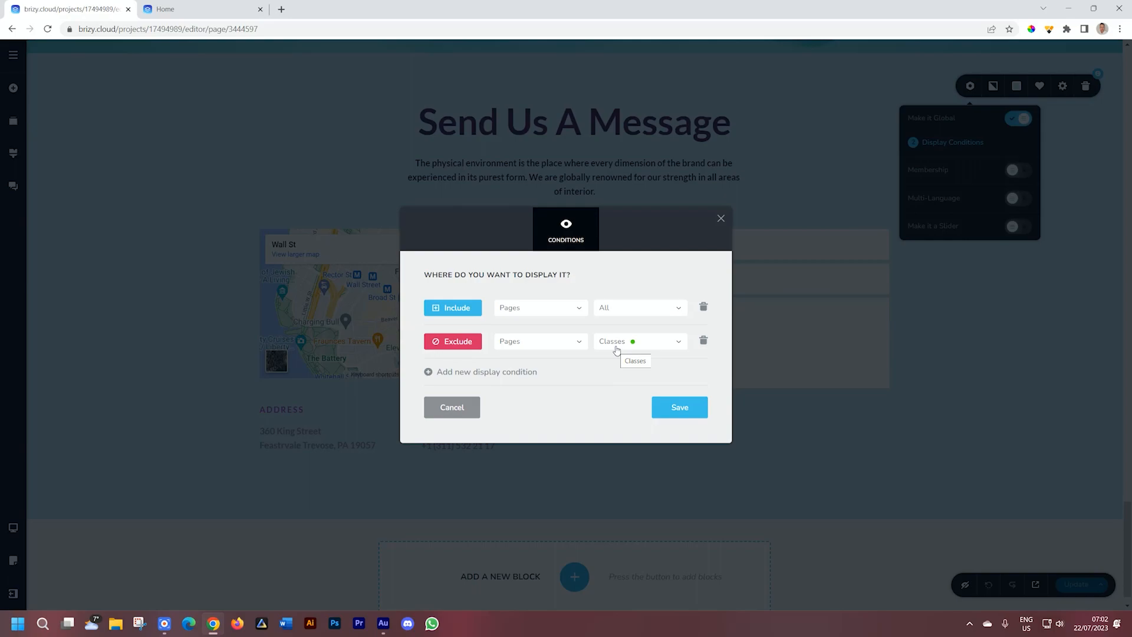
pyautogui.click(506, 372)
pyautogui.click(447, 368)
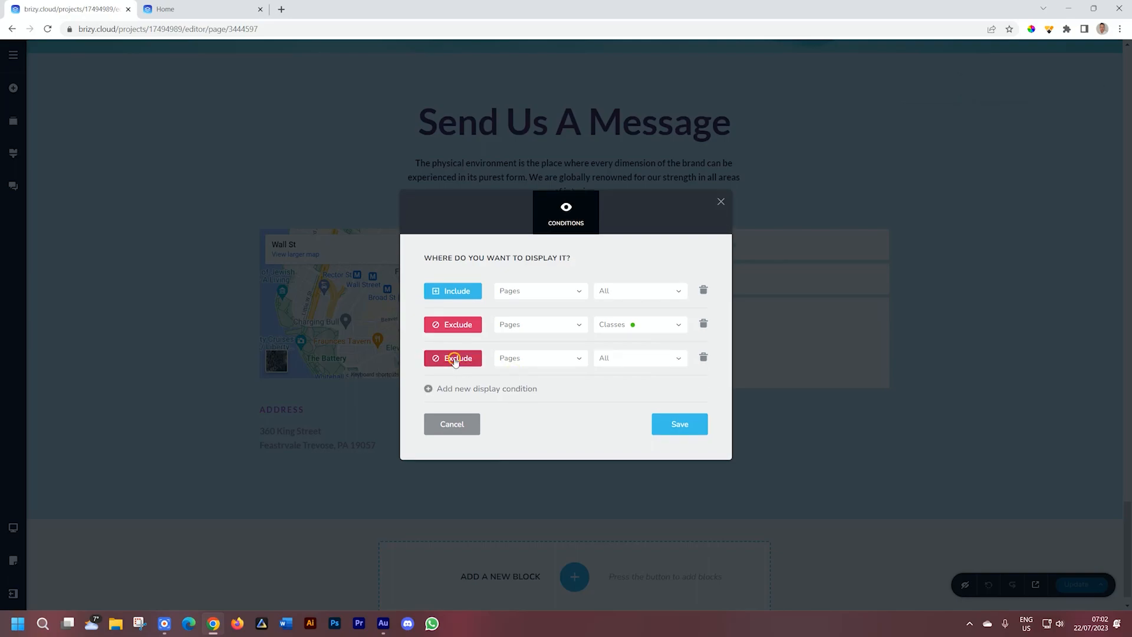
pyautogui.click(618, 362)
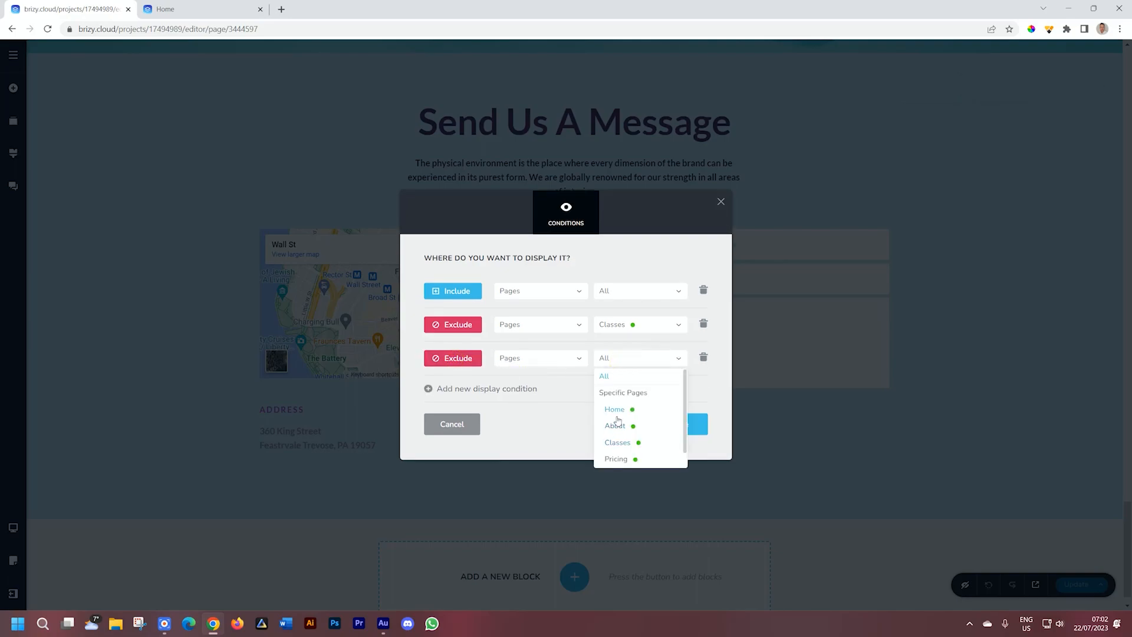
pyautogui.click(616, 459)
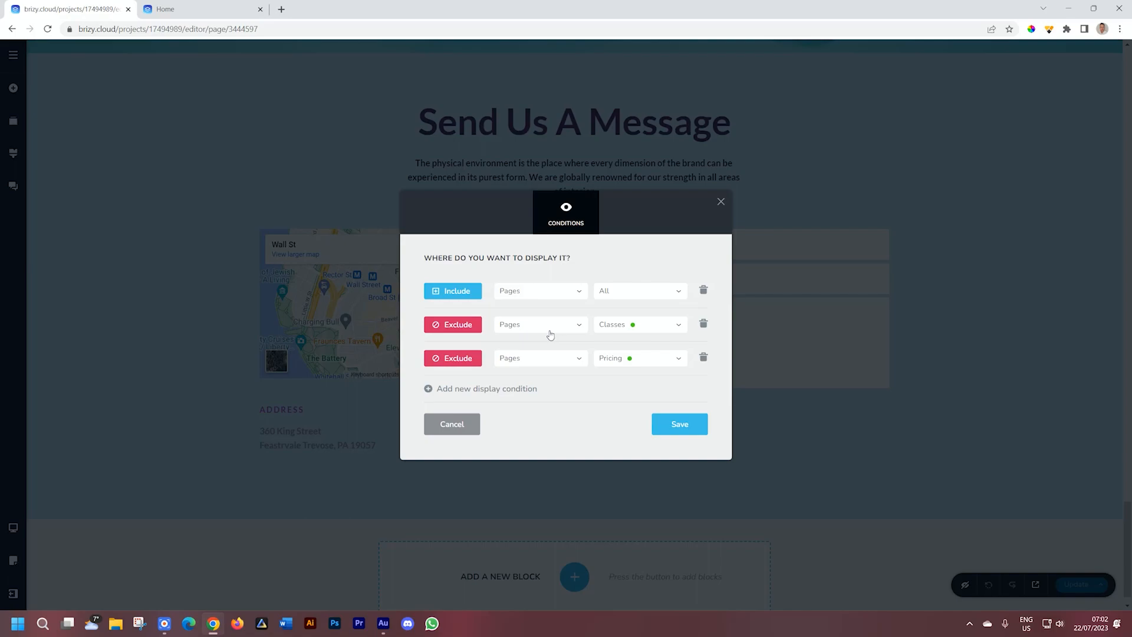
pyautogui.click(721, 201)
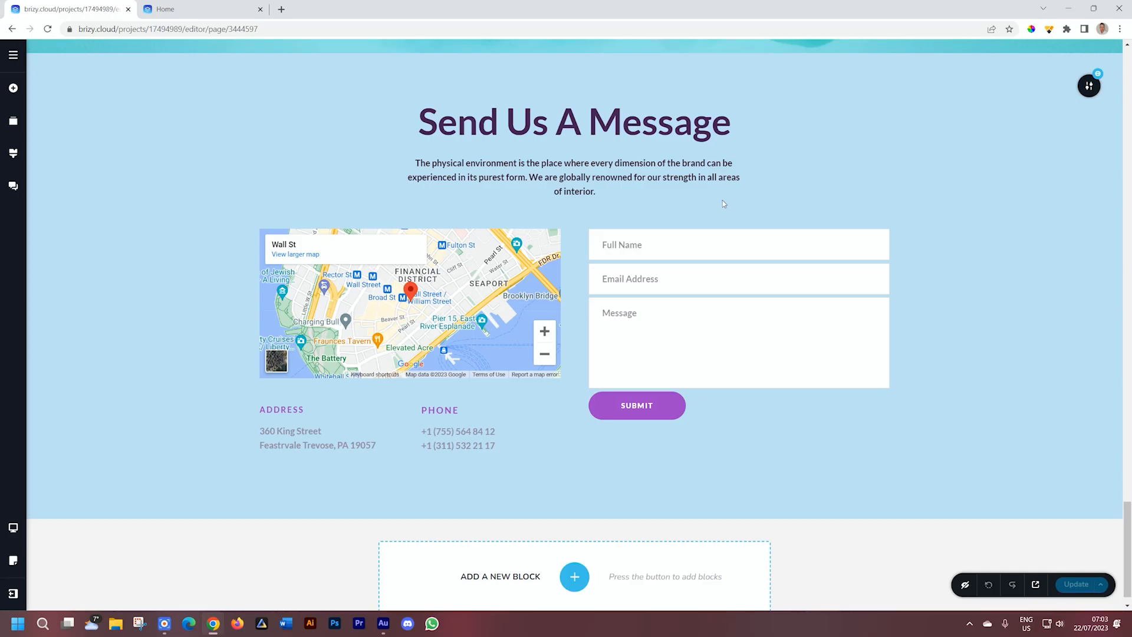
# Step: Check the Global Blocks library for the saved Send Us A Message block and its delete option
pyautogui.click(576, 579)
pyautogui.click(744, 94)
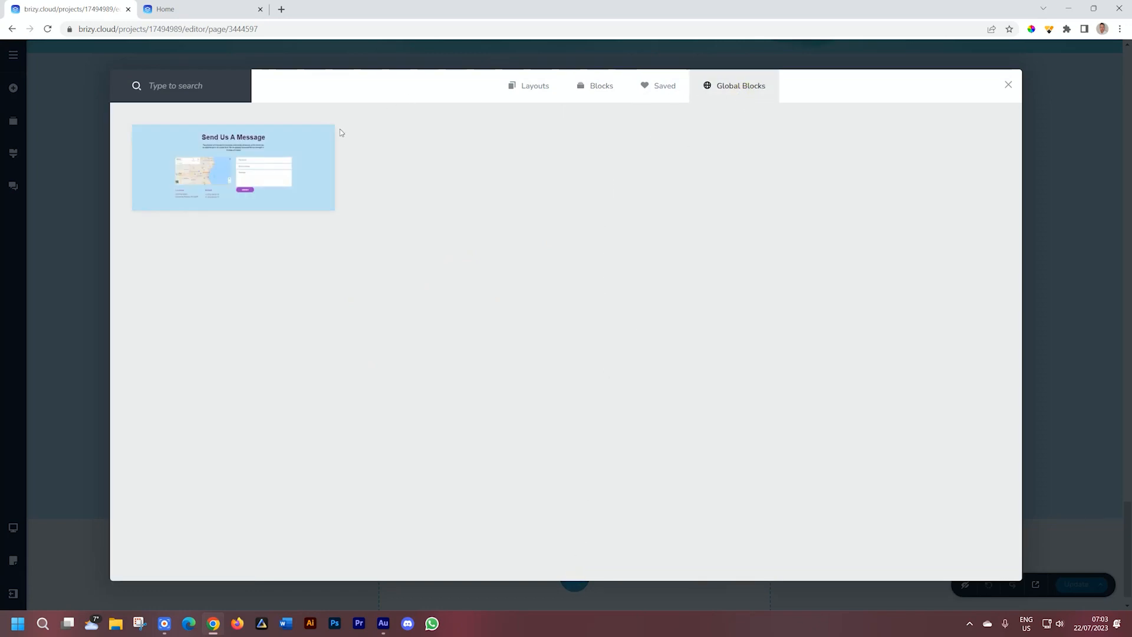
pyautogui.moveTo(331, 131)
pyautogui.click(1008, 85)
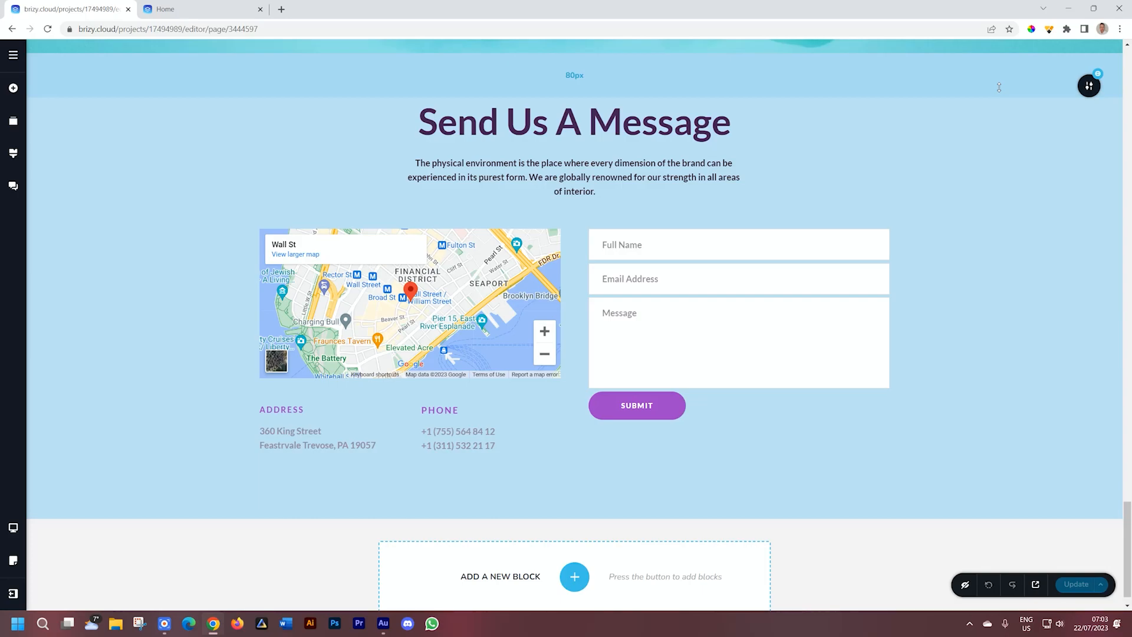
# Step: Remove both display conditions from the global Send Us A Message block and save the empty conditions
pyautogui.click(1089, 88)
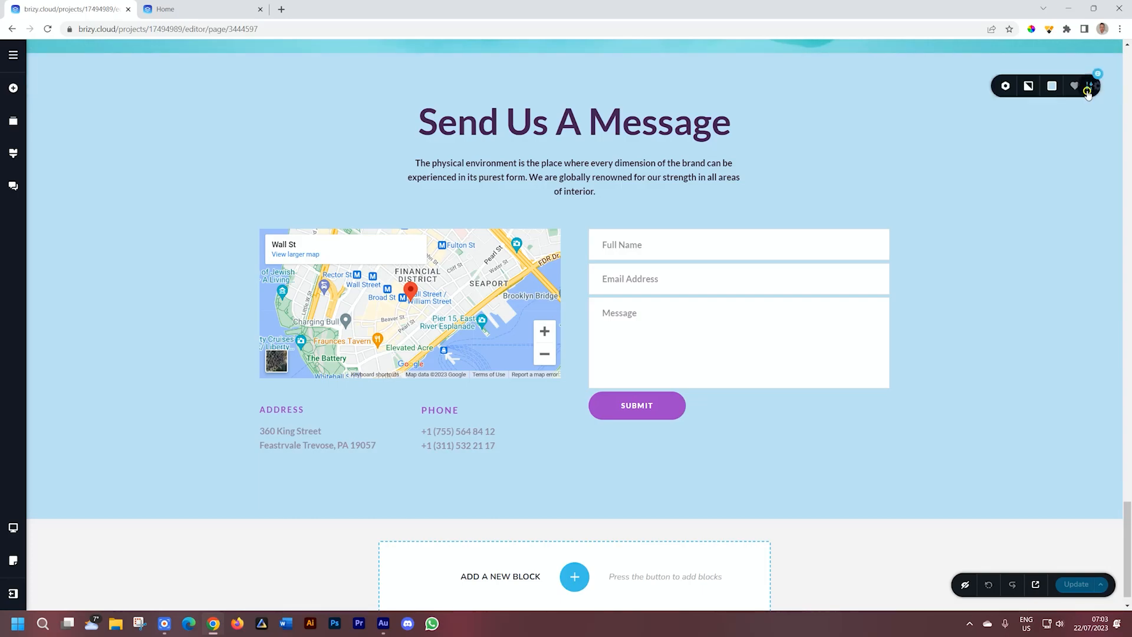
pyautogui.click(969, 88)
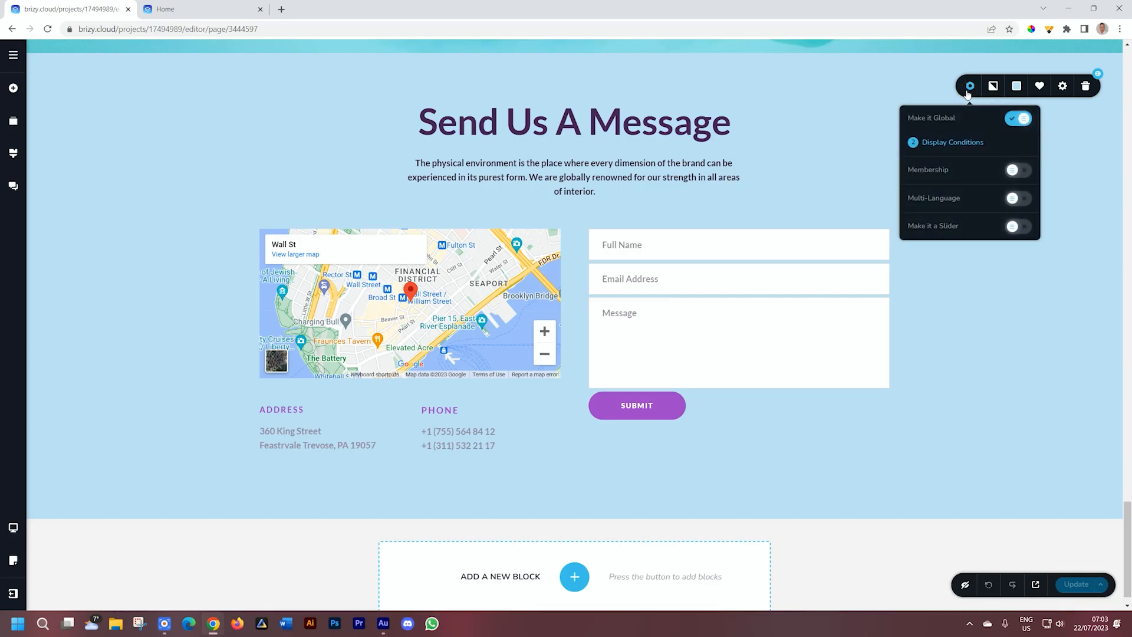
pyautogui.click(943, 144)
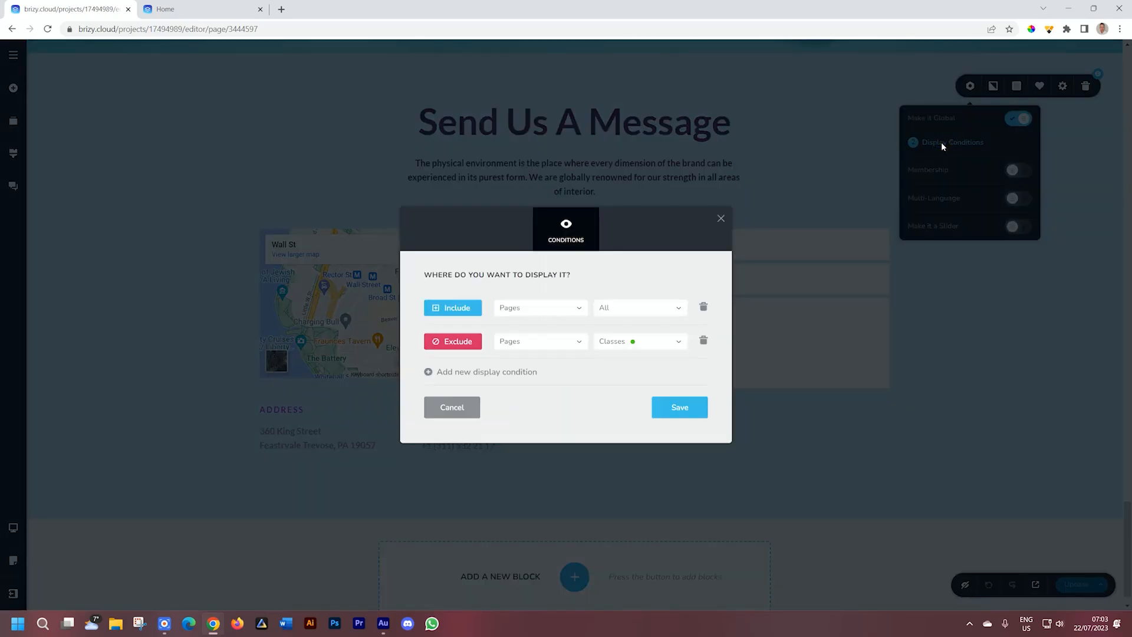
pyautogui.click(704, 340)
pyautogui.click(704, 324)
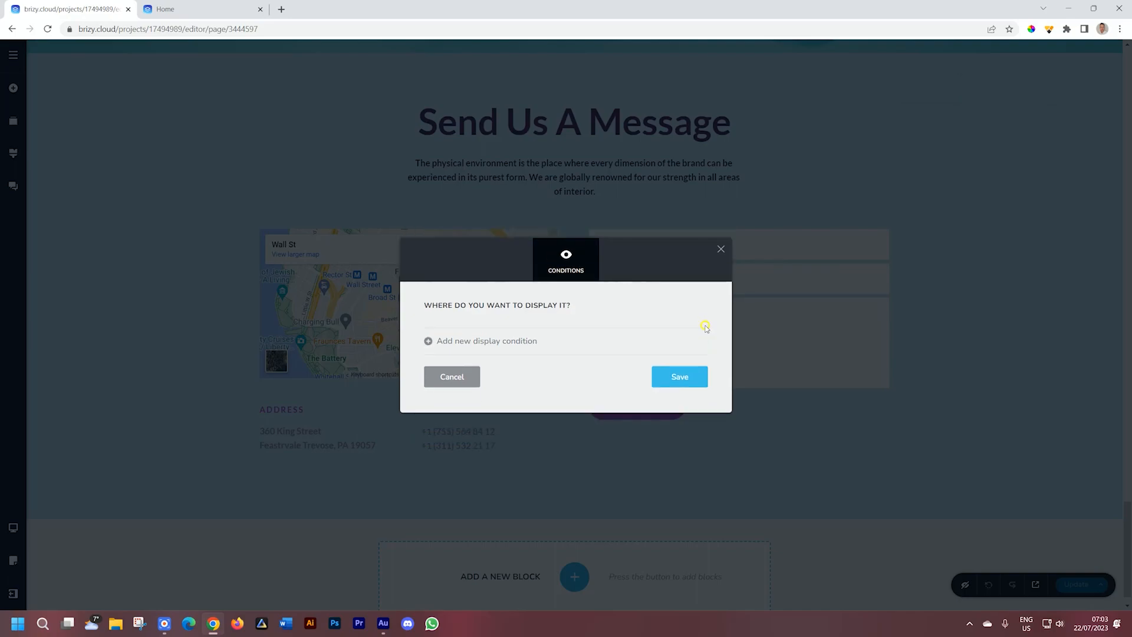
pyautogui.click(693, 382)
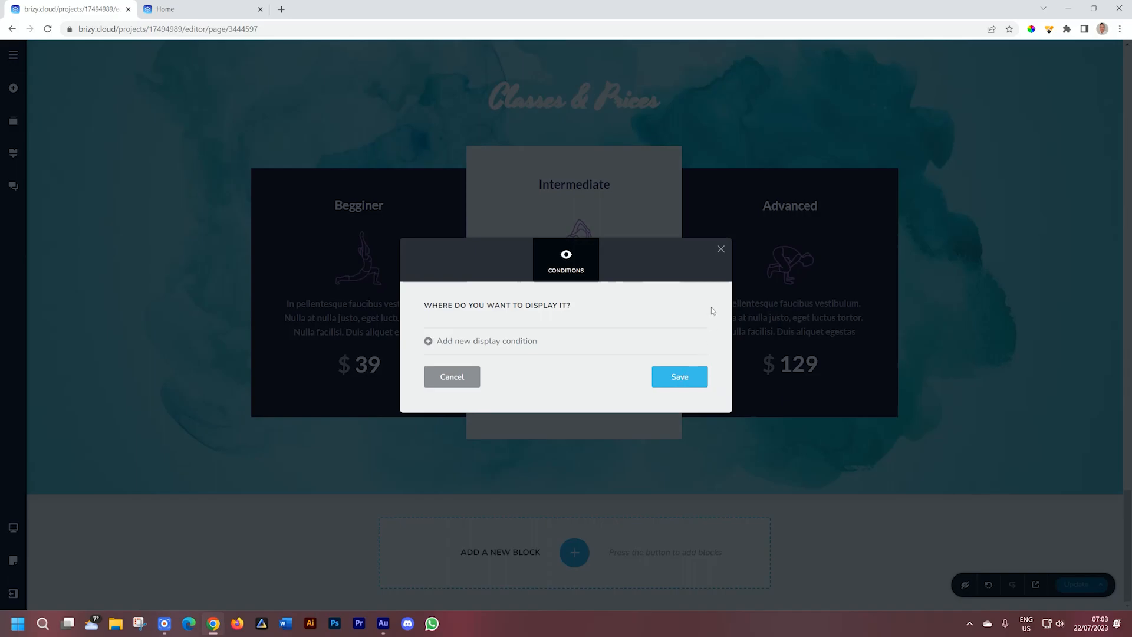
pyautogui.click(720, 253)
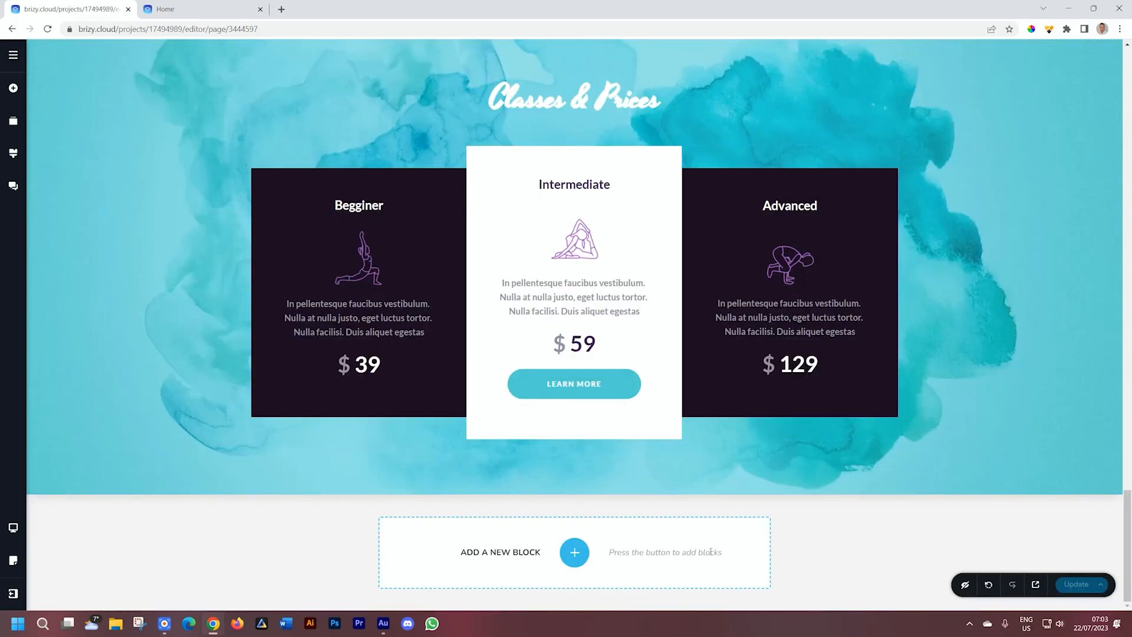
# Step: Insert the global Send Us A Message block at the end of the Home page, below Classes & Prices
pyautogui.scroll(2, 711, 552)
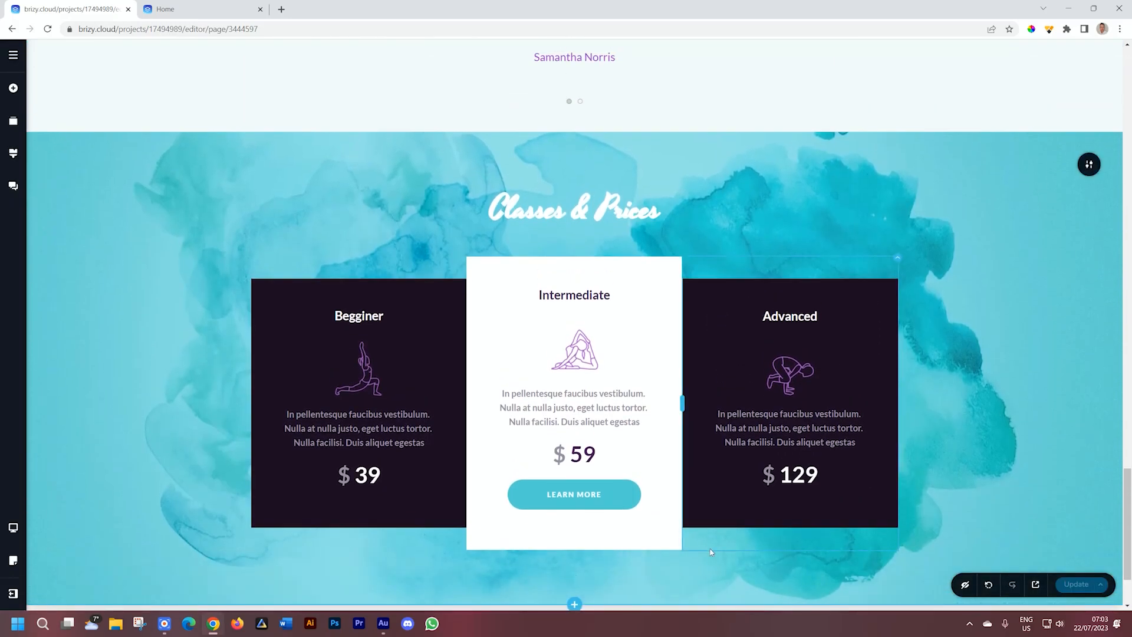
pyautogui.scroll(-2, 710, 552)
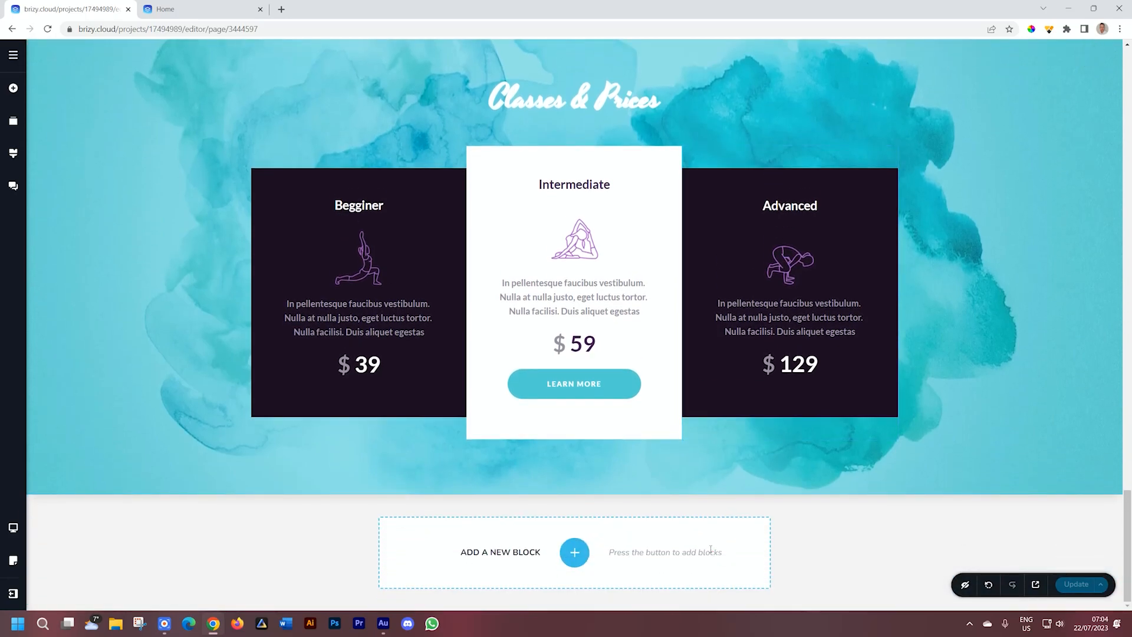
pyautogui.scroll(2, 710, 550)
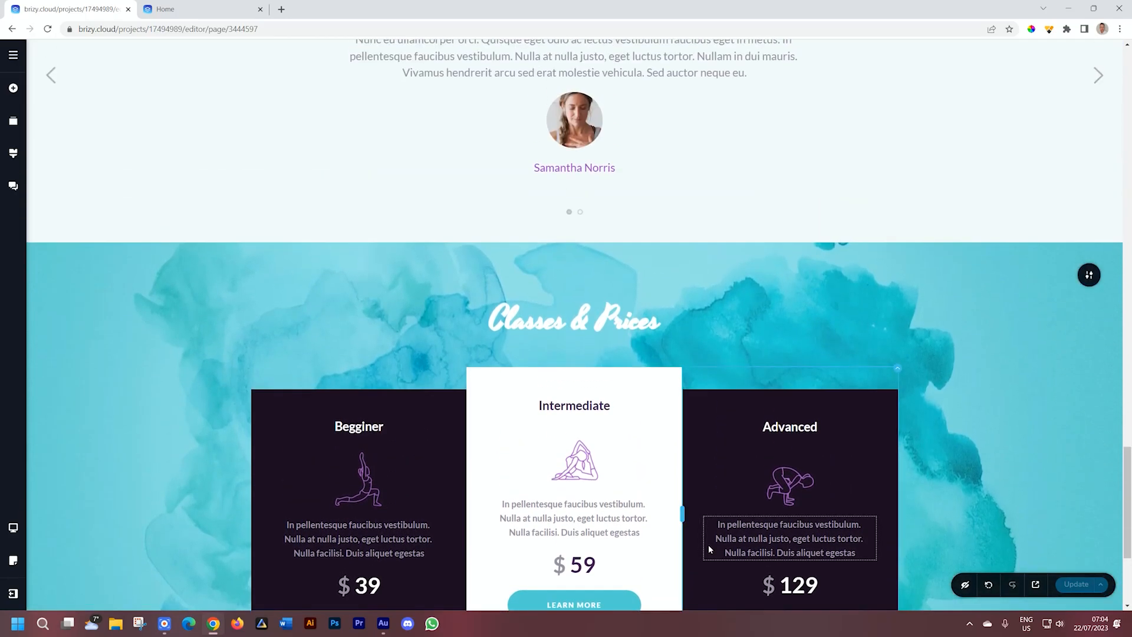
pyautogui.scroll(-2, 709, 548)
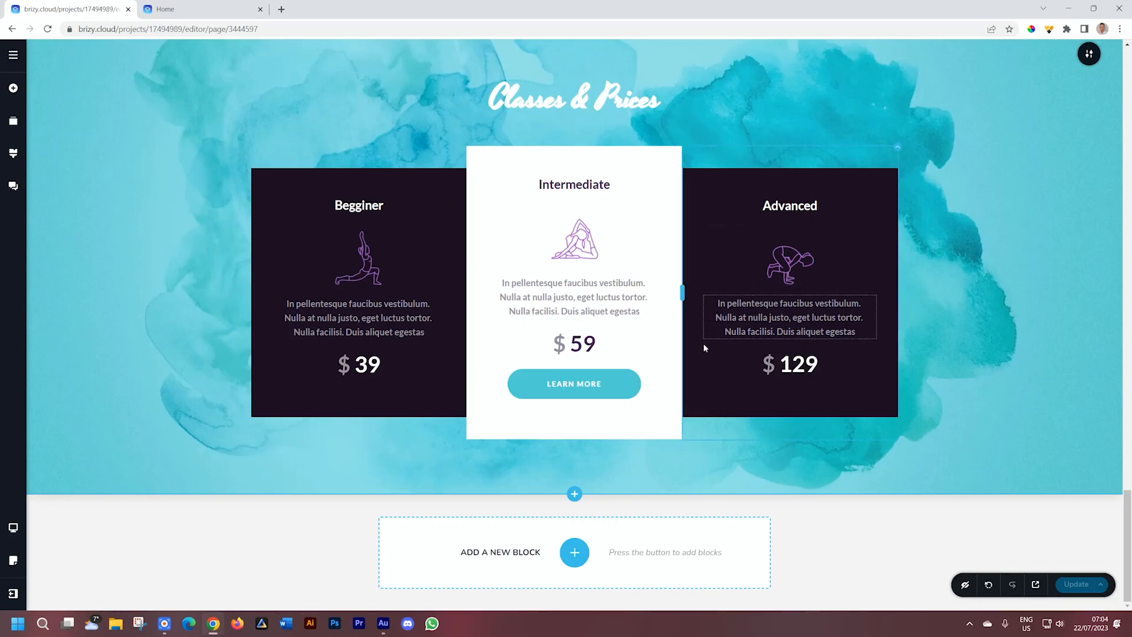
pyautogui.click(575, 552)
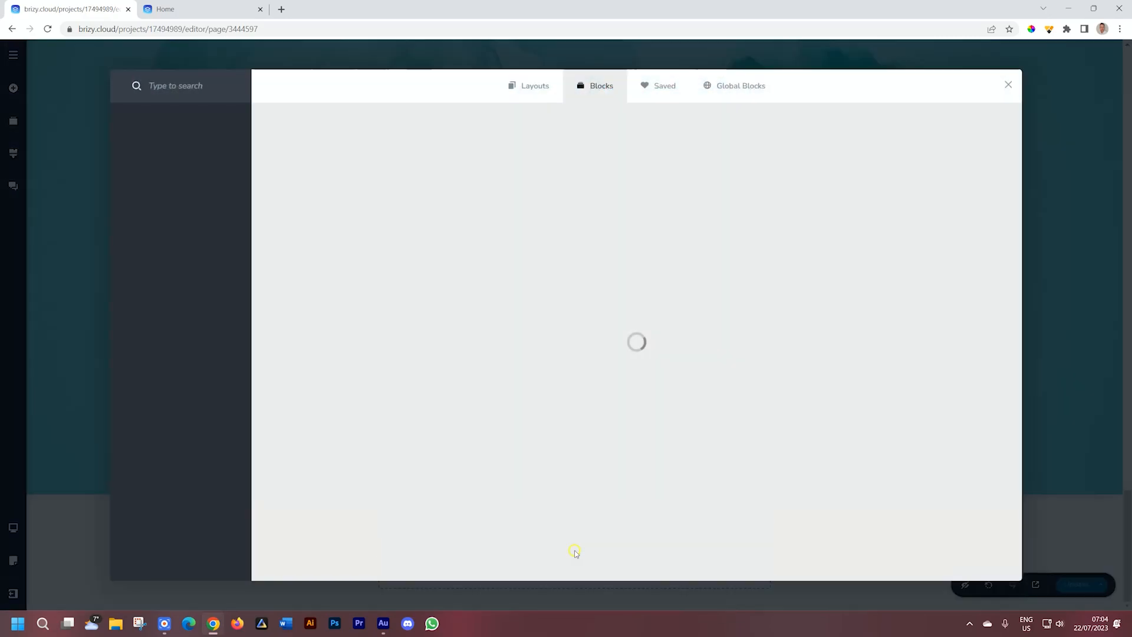
pyautogui.click(734, 86)
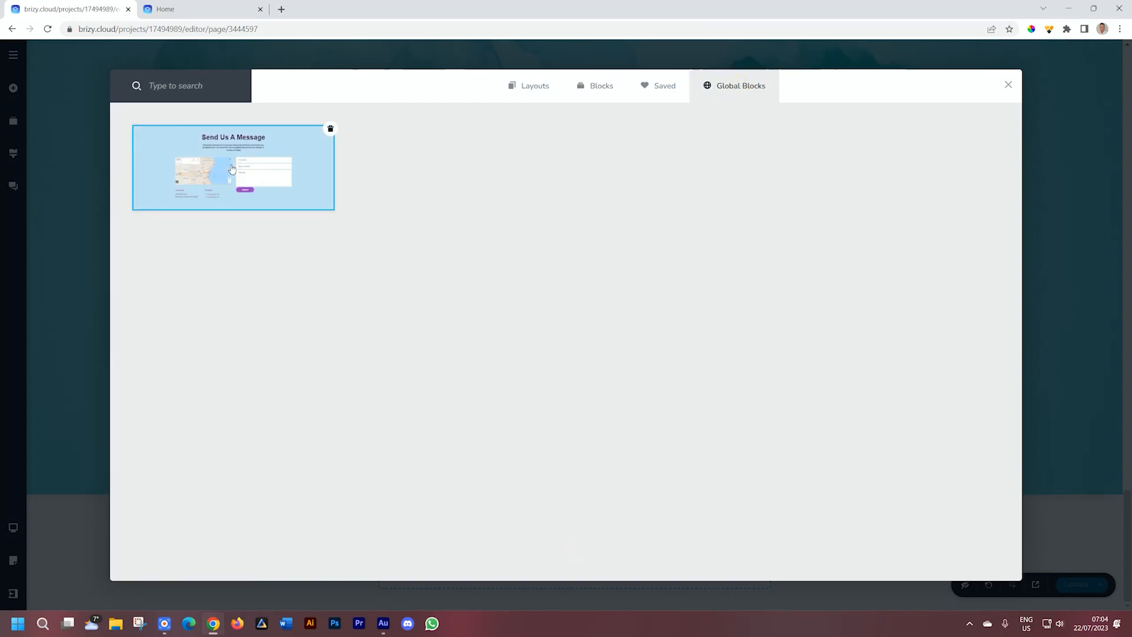
pyautogui.click(232, 169)
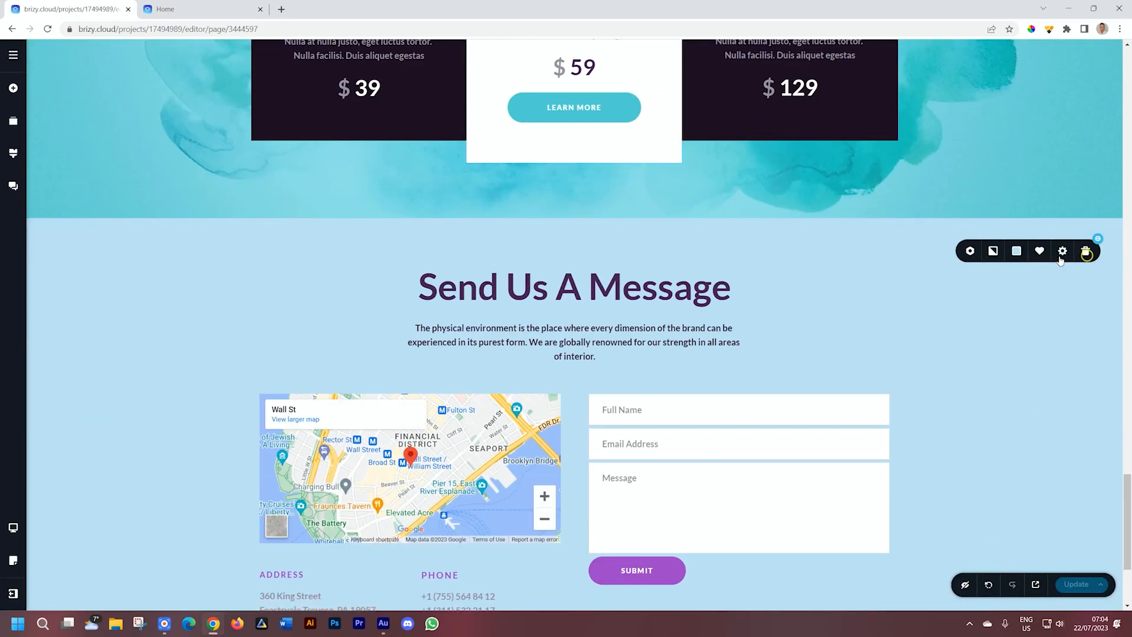
# Step: Set the Send Us A Message block's display condition to include all pages and save it
pyautogui.click(970, 252)
pyautogui.click(959, 306)
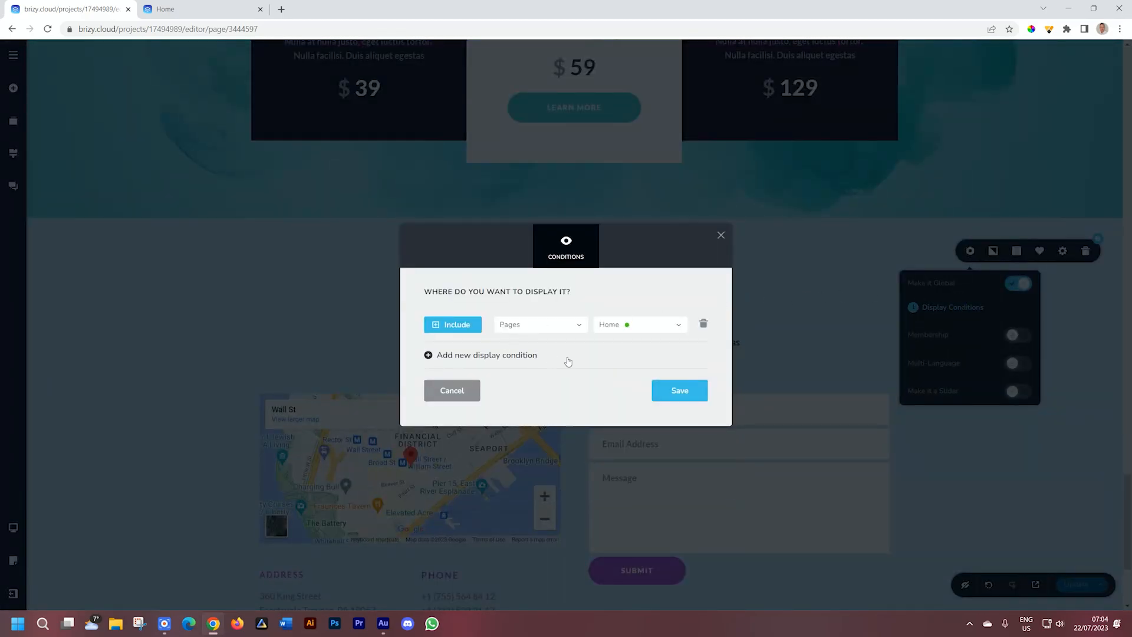
pyautogui.click(623, 332)
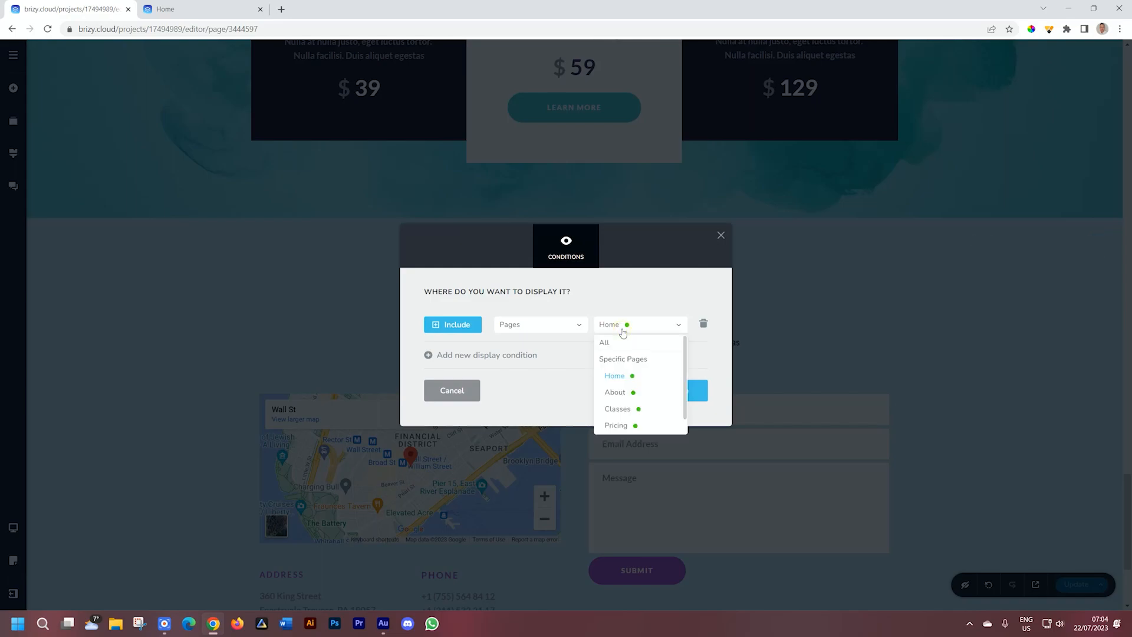
pyautogui.click(615, 342)
pyautogui.click(666, 386)
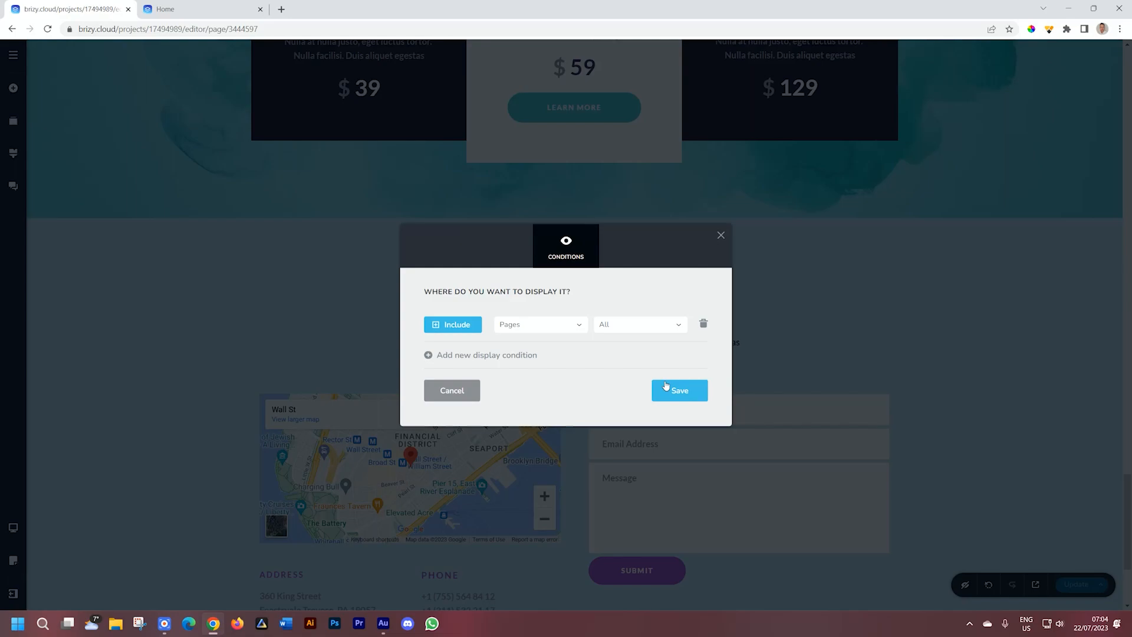
pyautogui.click(720, 237)
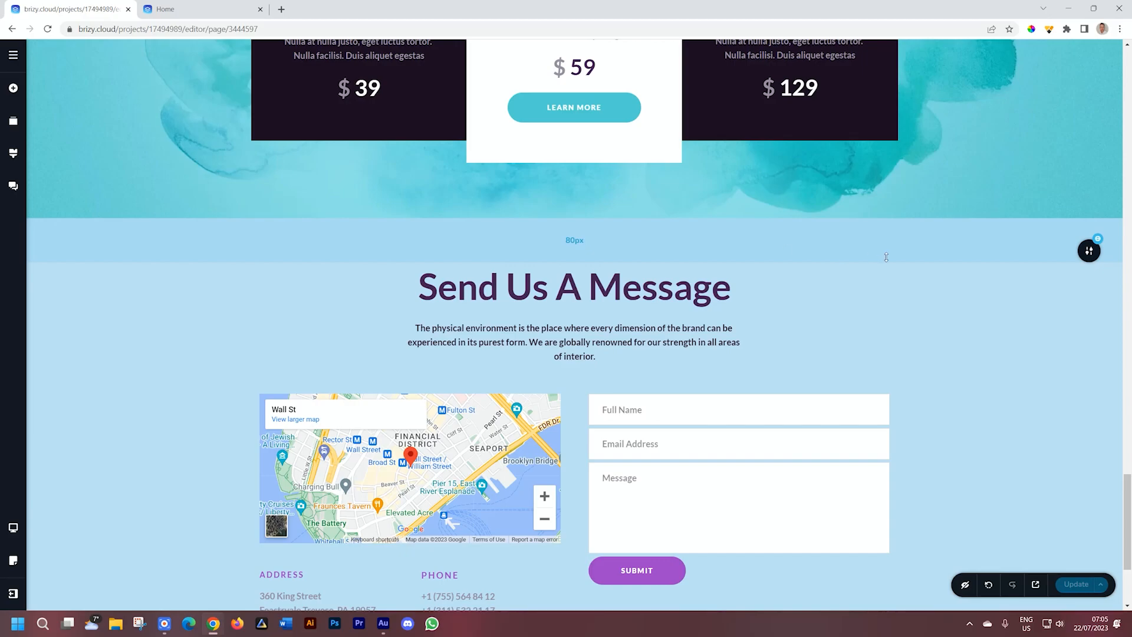
# Step: Change the Send Us A Message block's background overlay to solid white (#ffffff)
pyautogui.moveTo(1088, 250)
pyautogui.click(1009, 254)
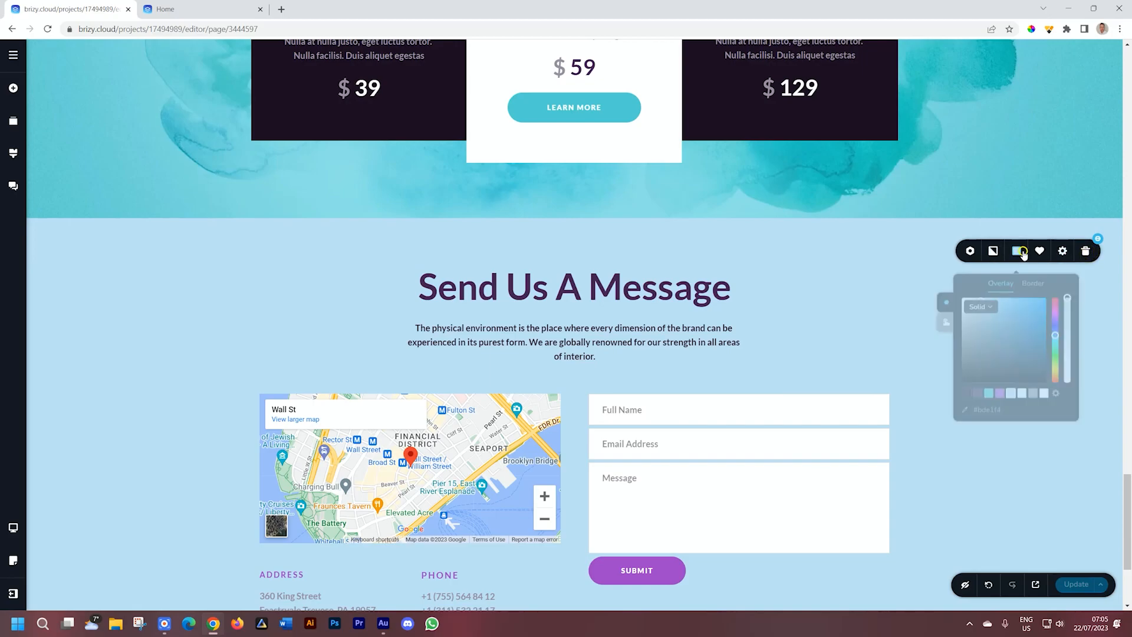
pyautogui.click(1042, 390)
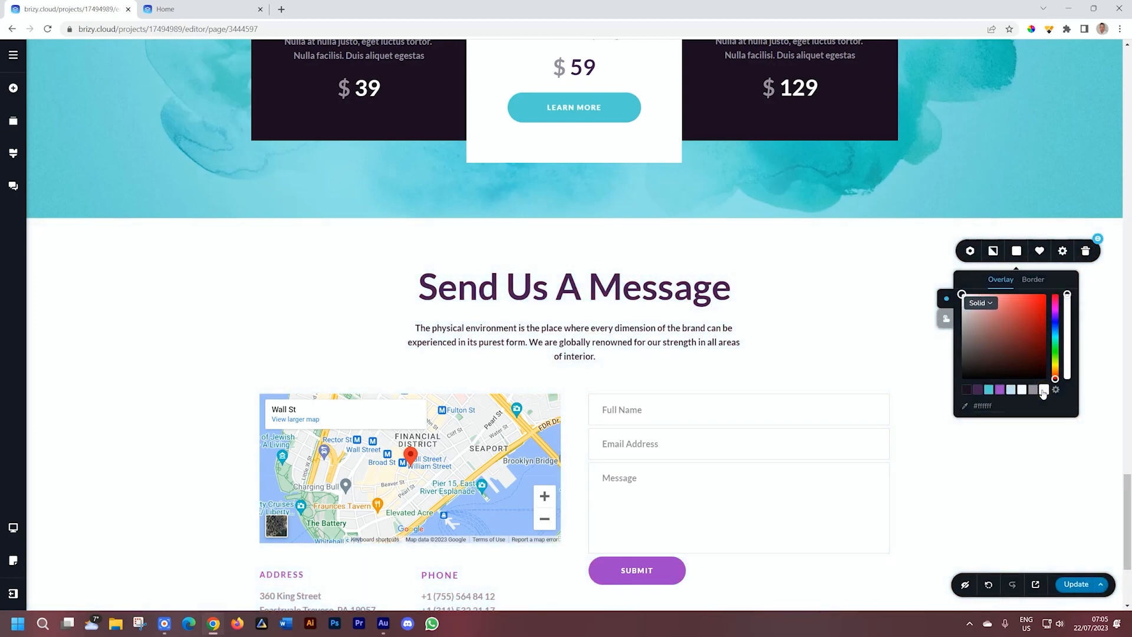
# Step: Replace the block's heading text with "Contact Us" and update the Home page
pyautogui.scroll(-1, 1038, 393)
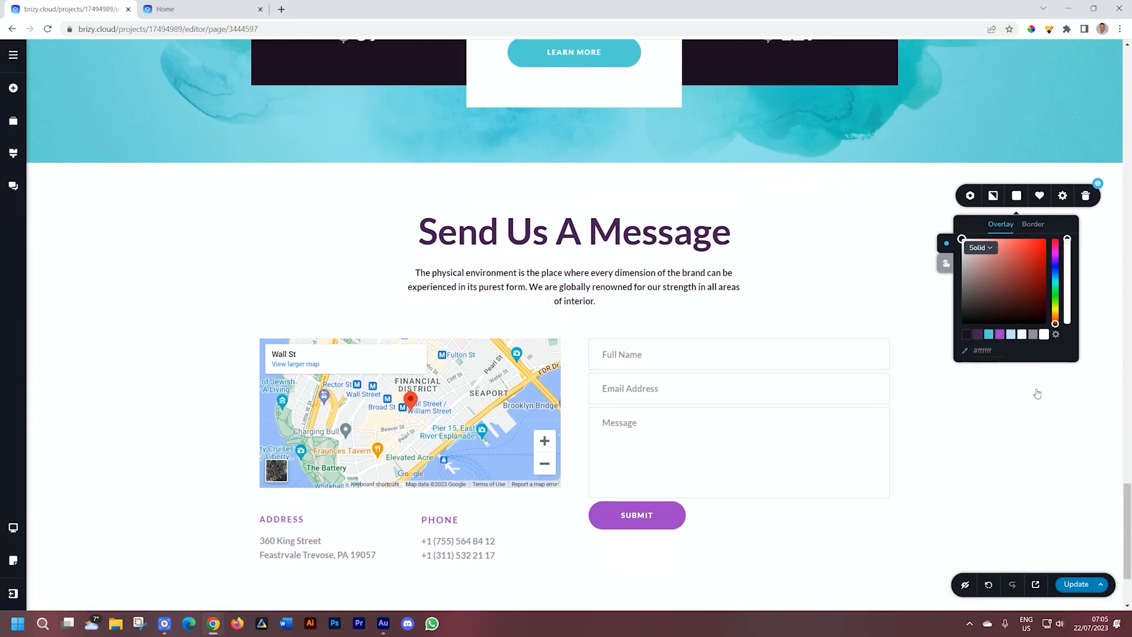
pyautogui.click(528, 231)
pyautogui.tripleClick(528, 232)
pyautogui.write('Contact Us')
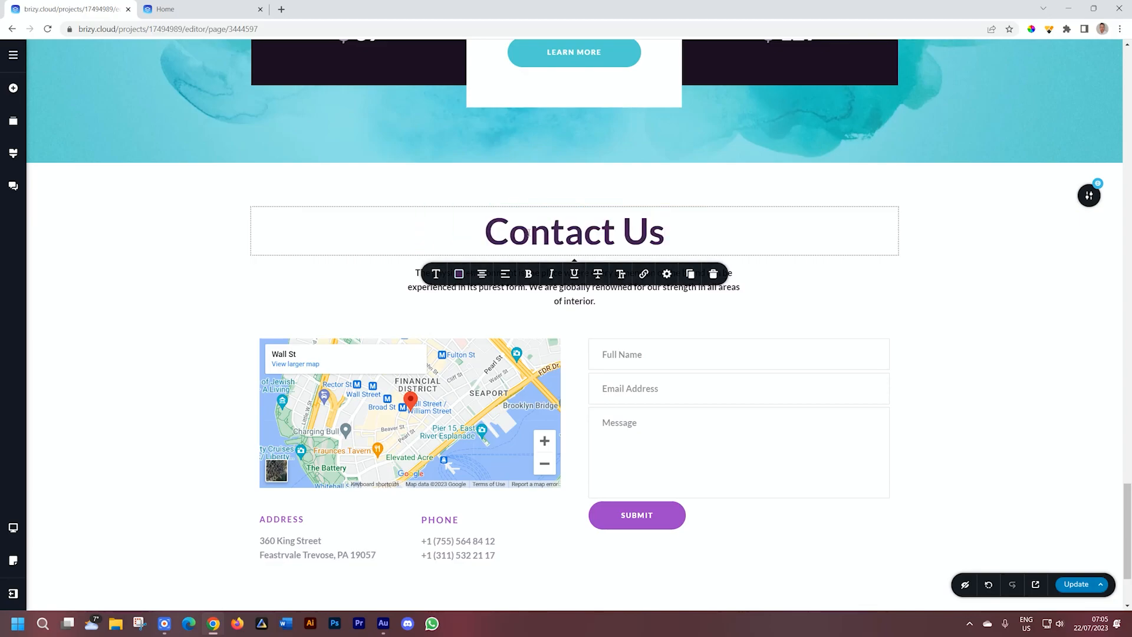
pyautogui.click(936, 282)
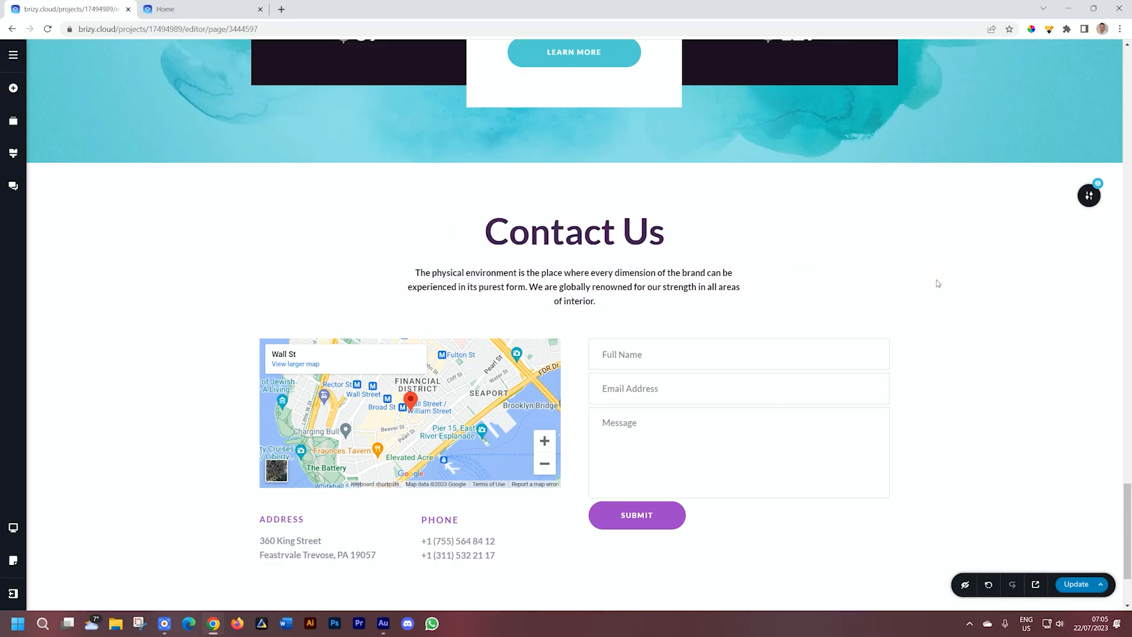
pyautogui.click(1083, 587)
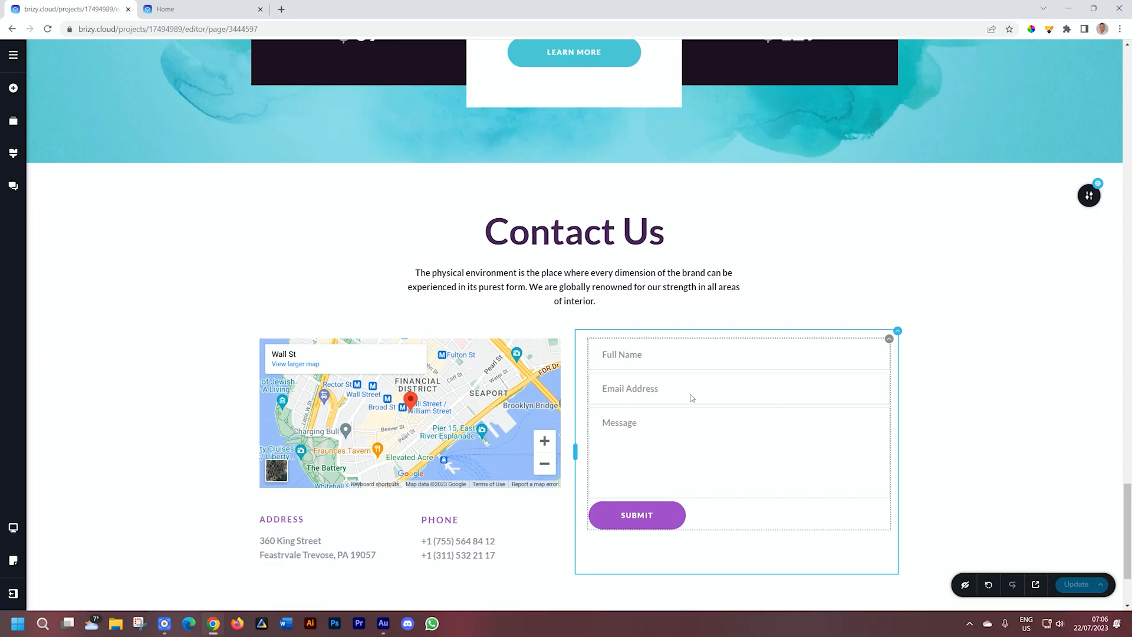
# Step: Create a new page titled "Demo 1" and save it as a draft
pyautogui.click(17, 57)
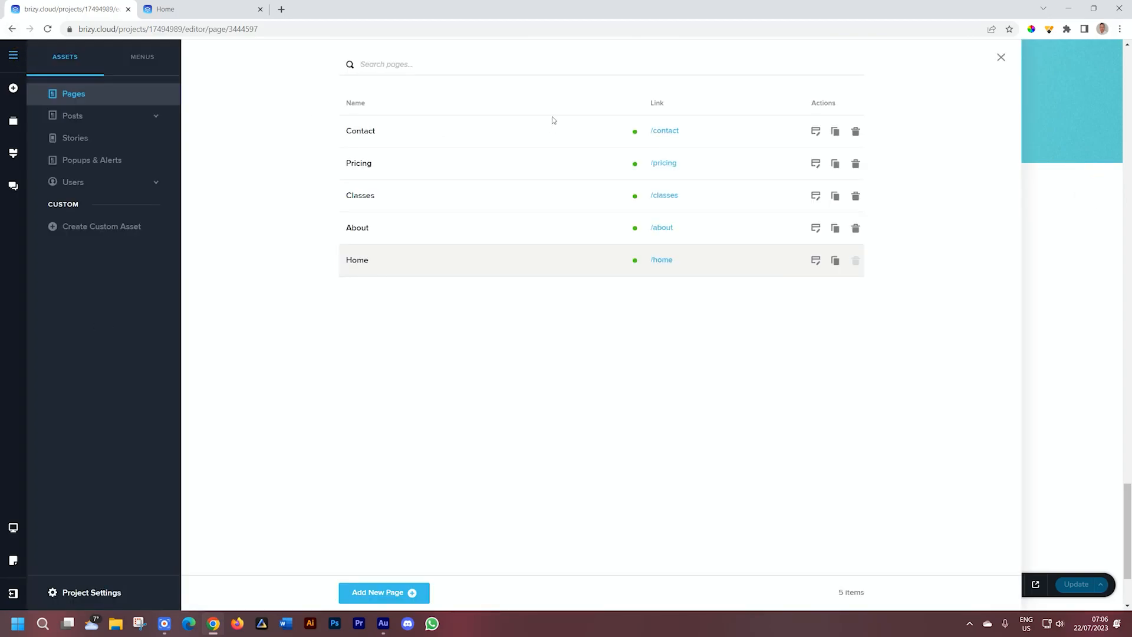
pyautogui.click(378, 595)
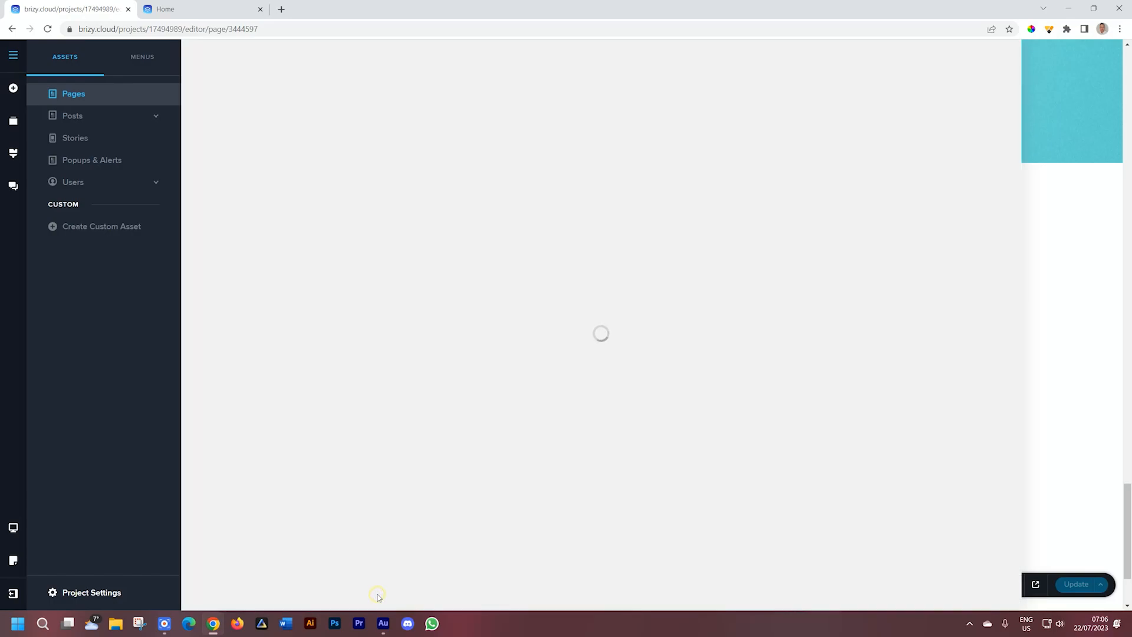
pyautogui.click(436, 117)
pyautogui.write('Demo 1')
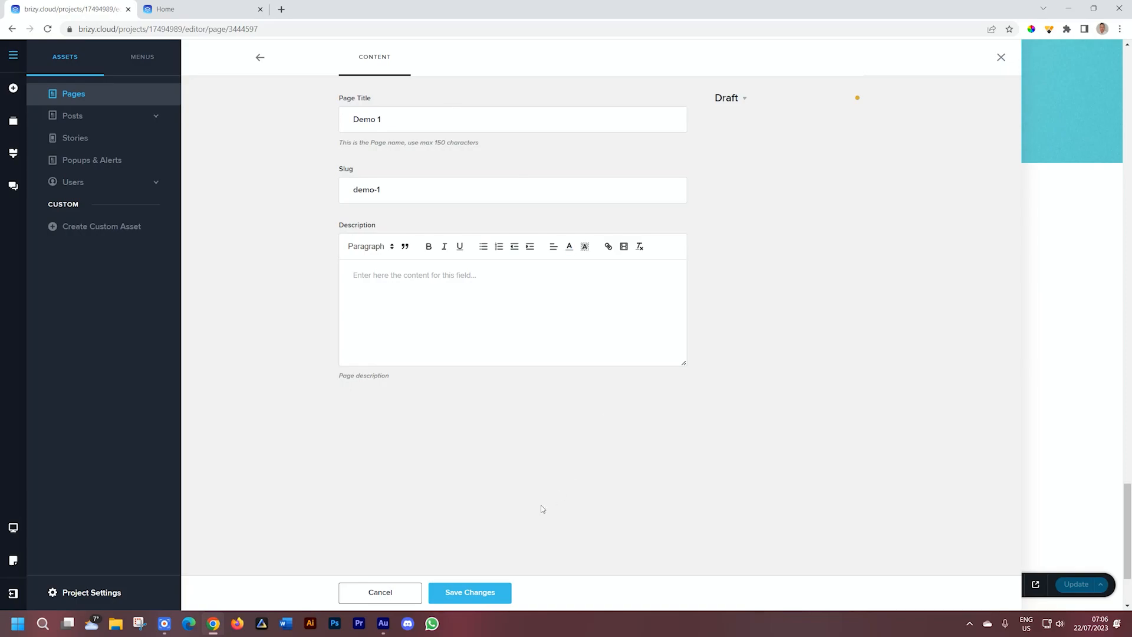
pyautogui.click(486, 591)
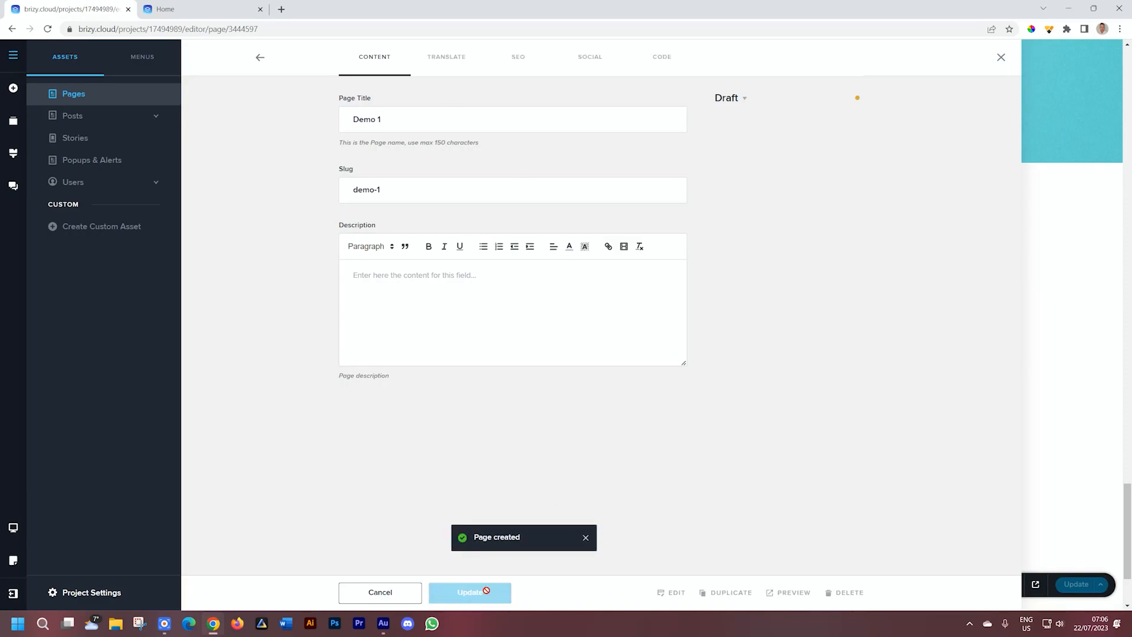
# Step: Open the Demo 1 page for editing and bring up the Contact Us block's display conditions
pyautogui.click(675, 596)
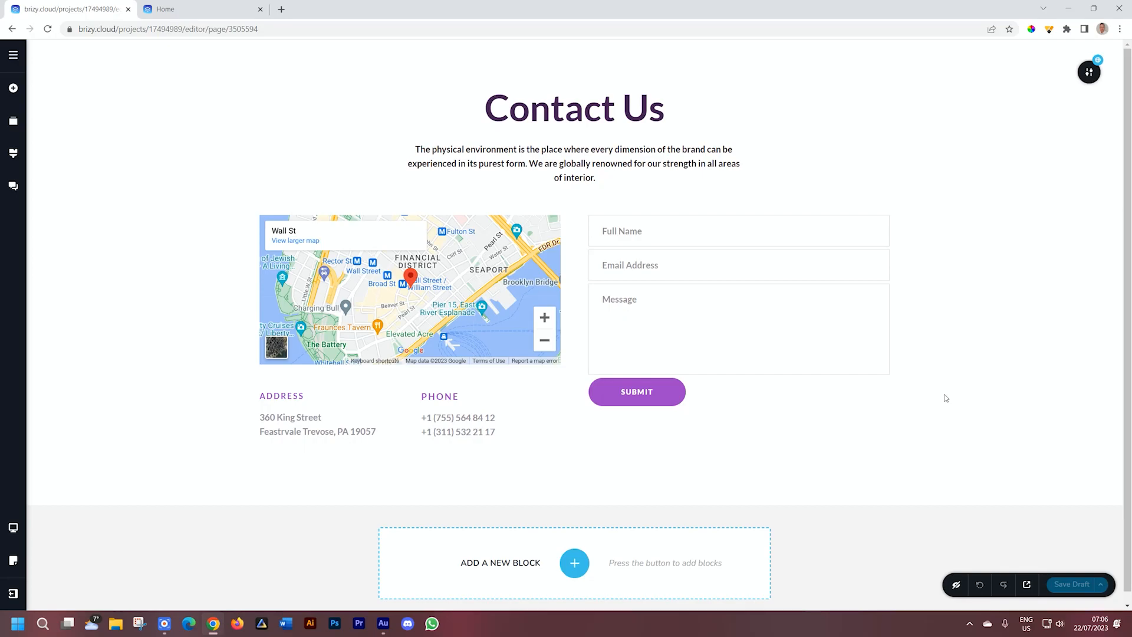
pyautogui.click(1090, 72)
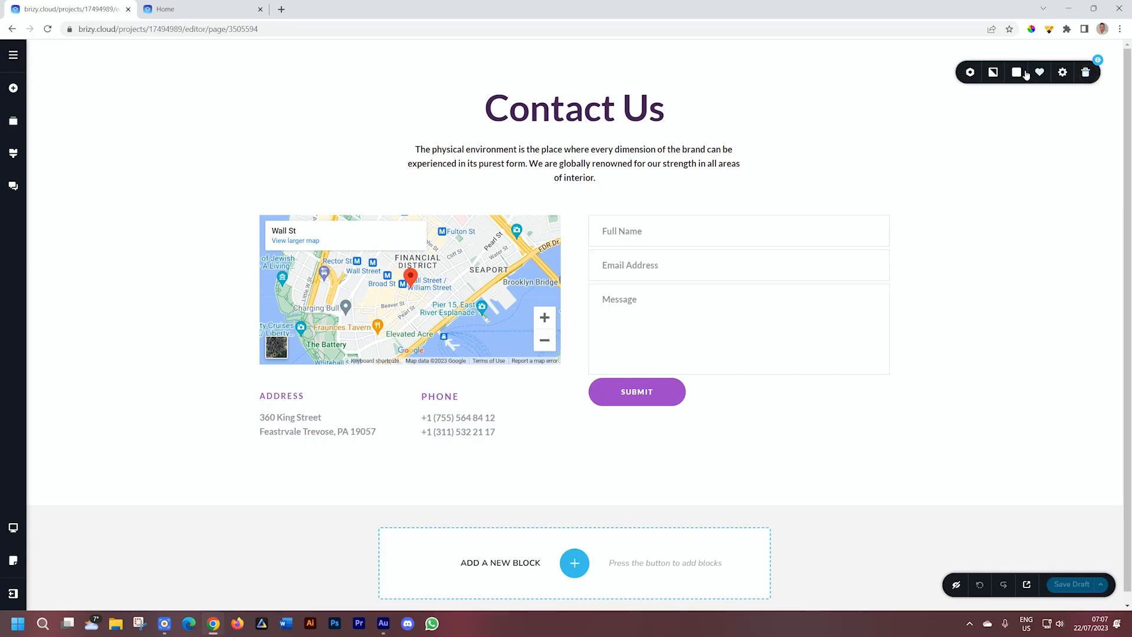
pyautogui.click(973, 72)
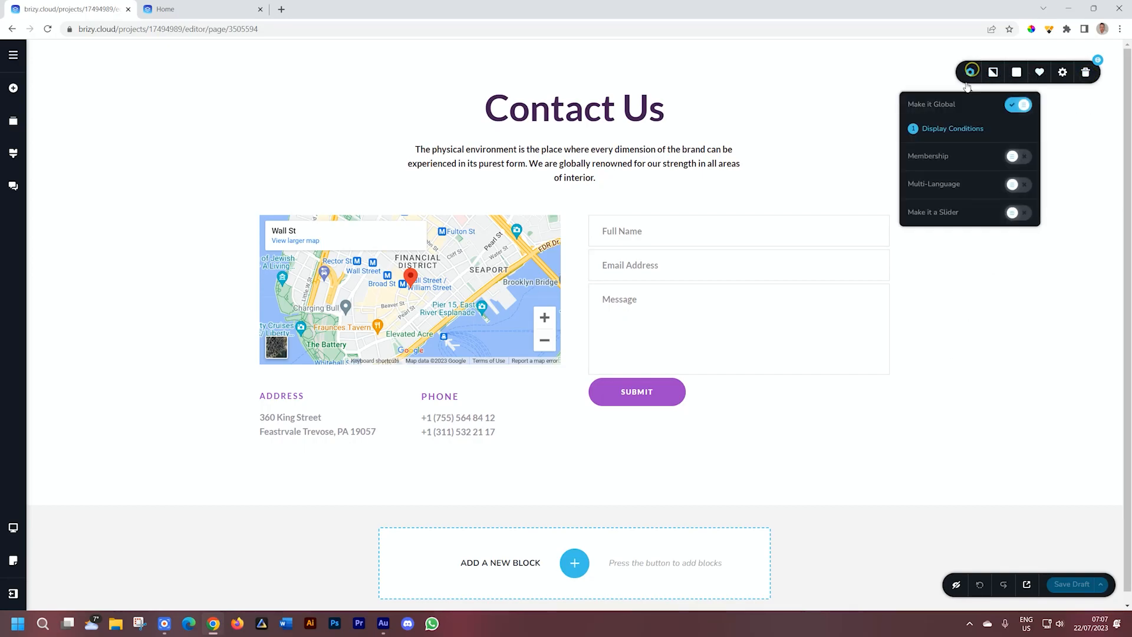
pyautogui.click(947, 130)
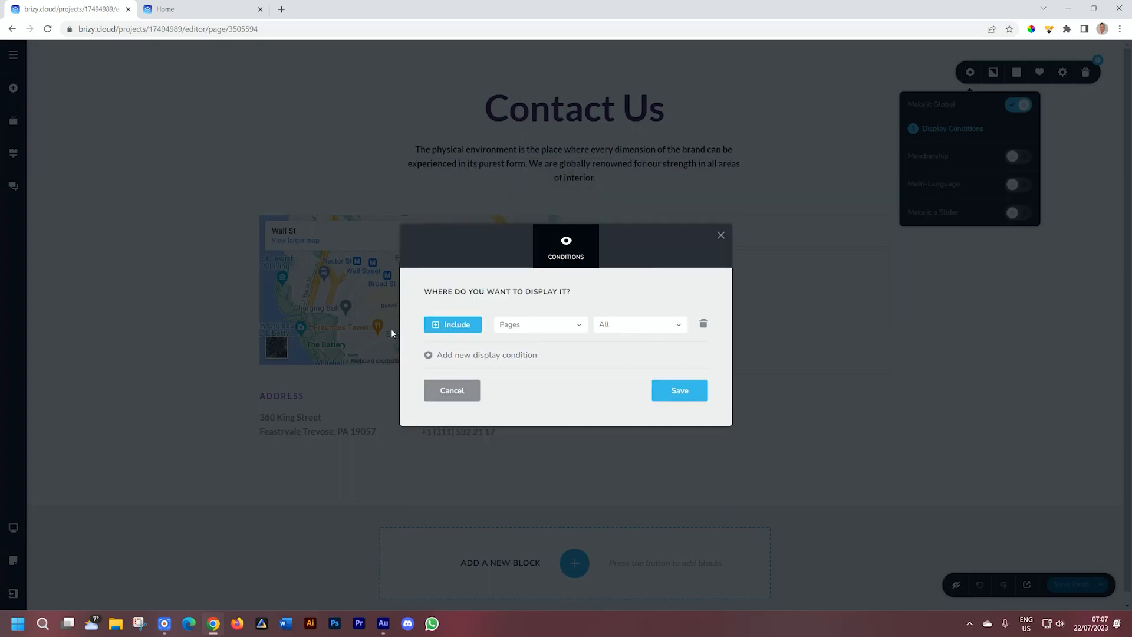
# Step: Add a display condition excluding the Demo 1 page, remove it again and close the conditions without saving
pyautogui.click(447, 356)
pyautogui.click(452, 341)
pyautogui.click(622, 345)
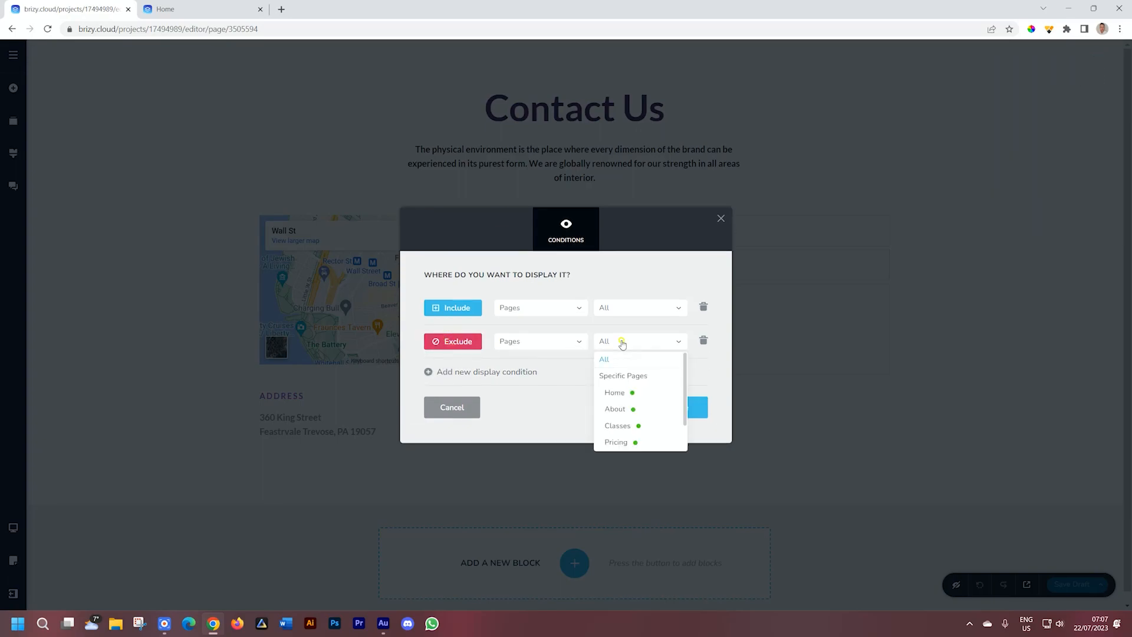
pyautogui.scroll(-1, 627, 395)
pyautogui.click(623, 445)
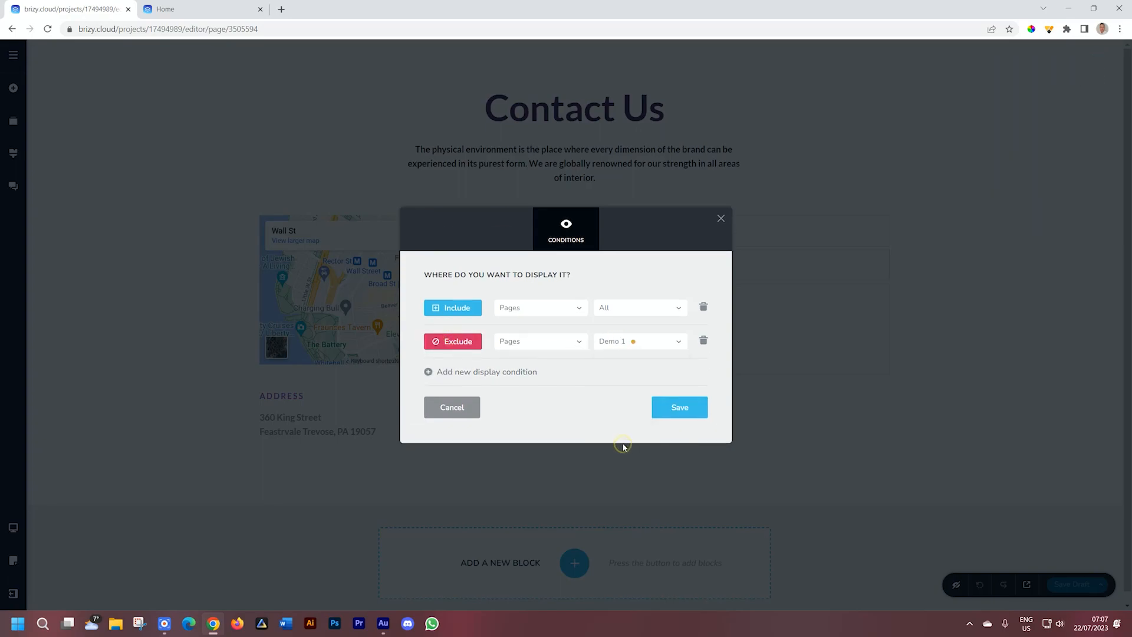
pyautogui.click(702, 342)
pyautogui.click(720, 234)
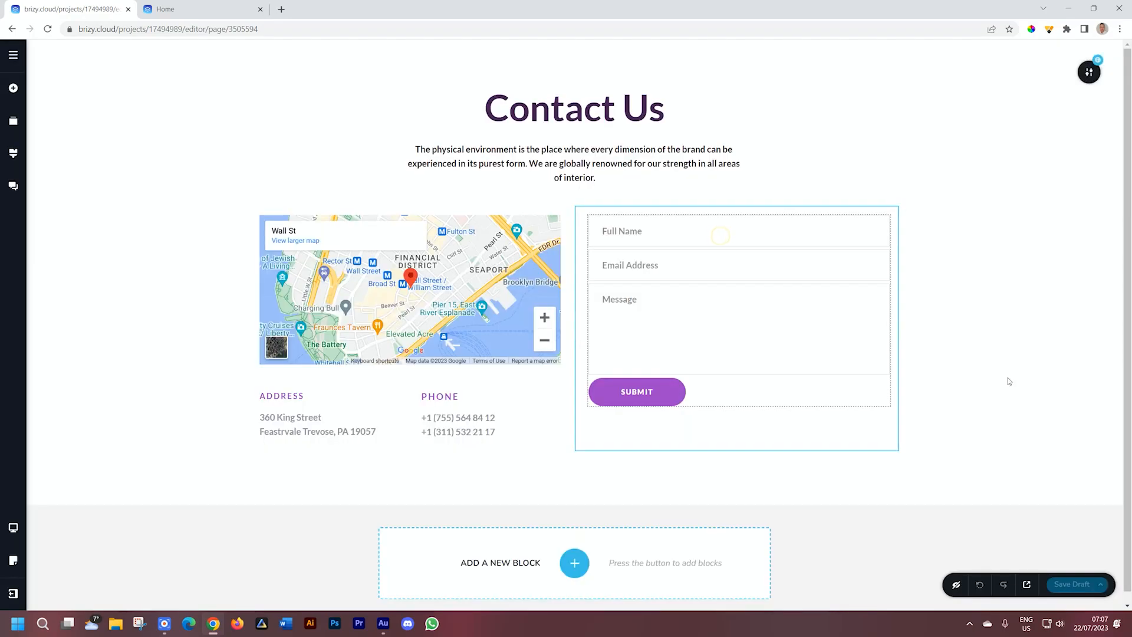
# Step: Turn off the Contact Us block's global setting and delete the block from the Demo 1 page
pyautogui.moveTo(1089, 72)
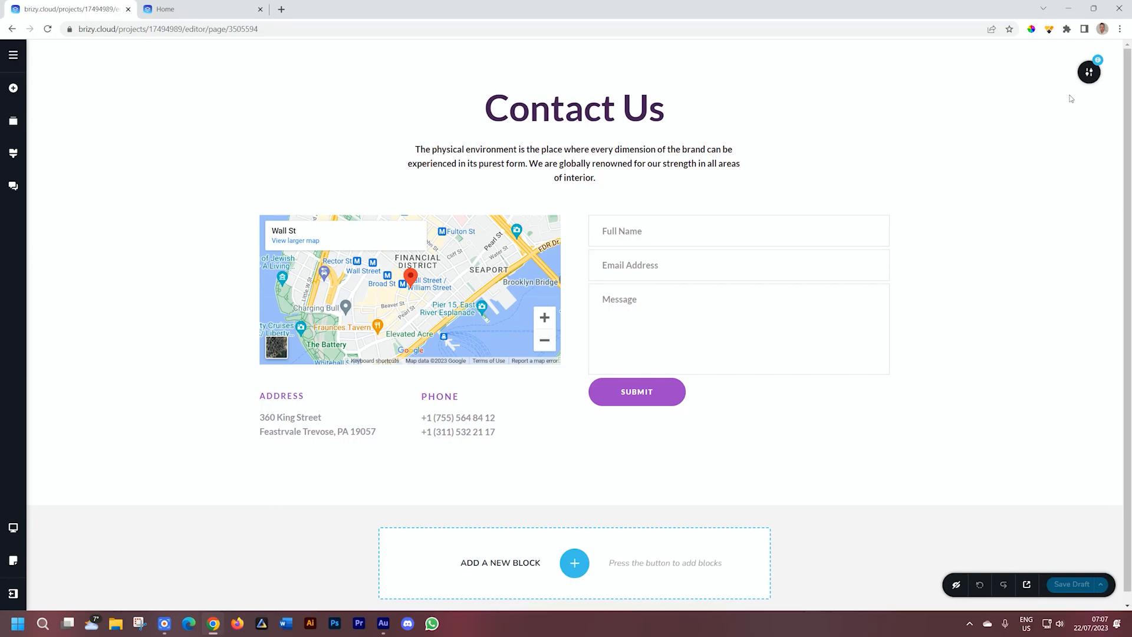
pyautogui.click(974, 74)
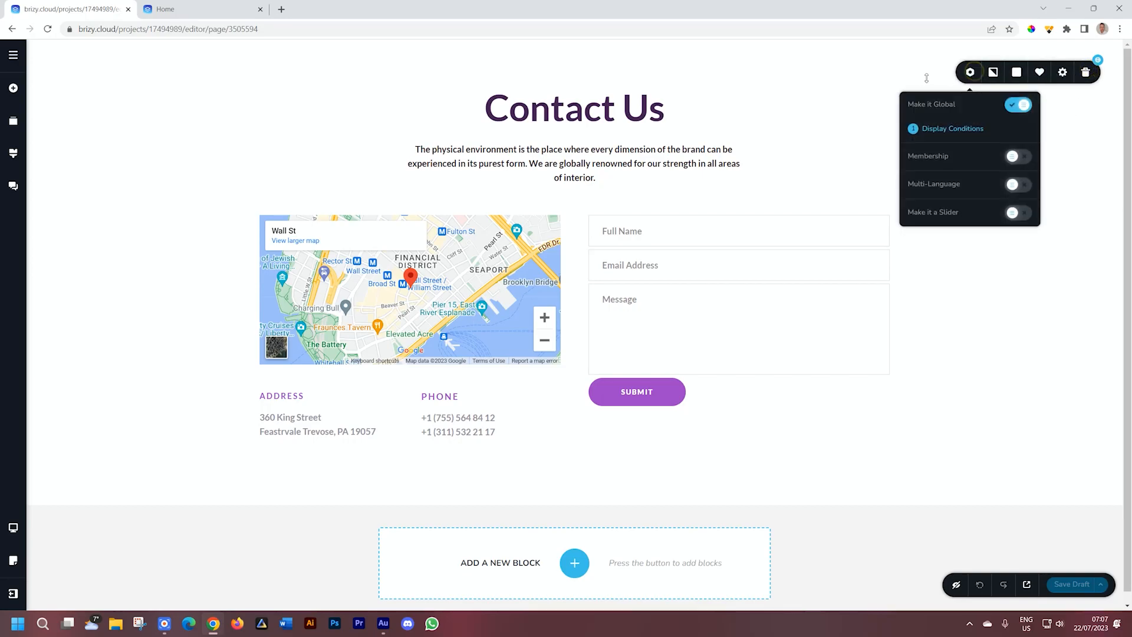
pyautogui.click(1023, 105)
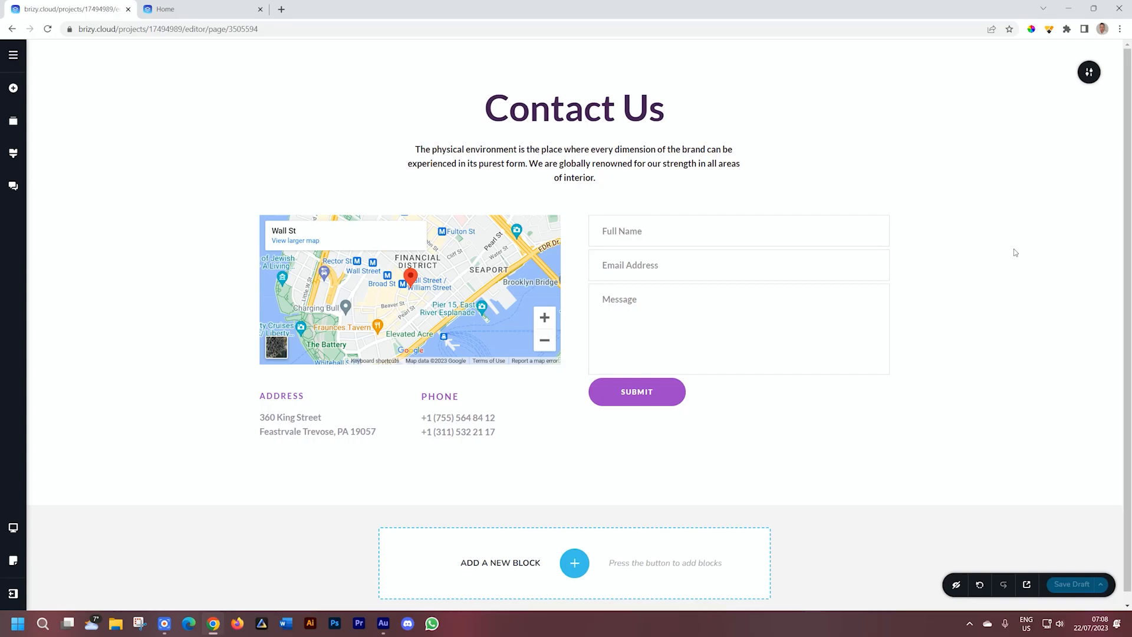
pyautogui.click(1087, 74)
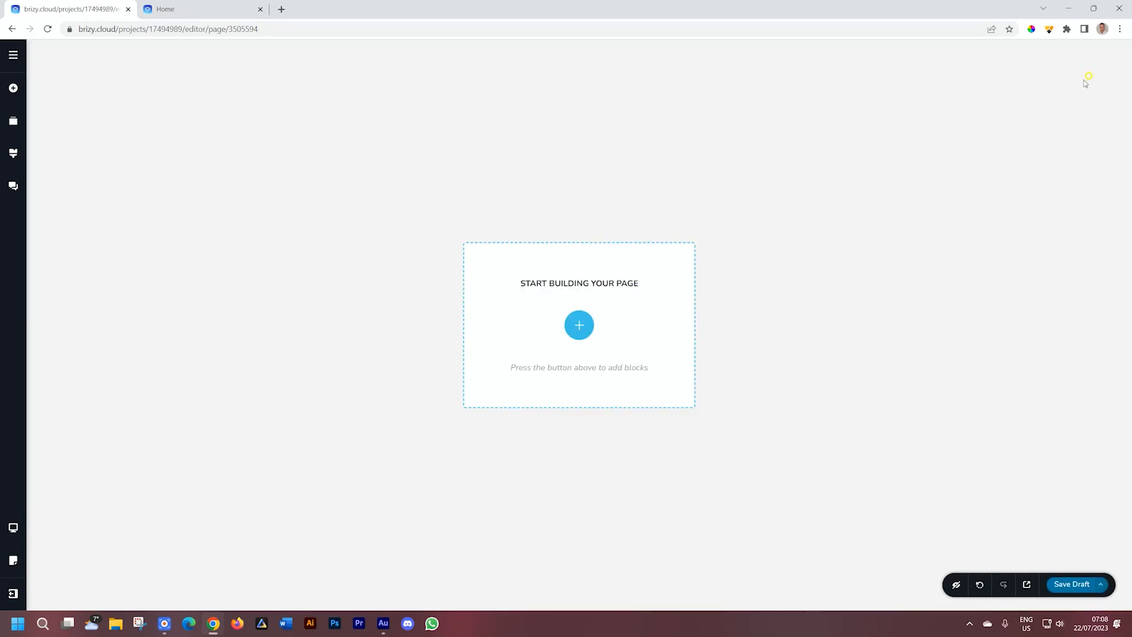
# Step: Insert the saved global contact block into the empty Demo 1 page from the global blocks library
pyautogui.click(581, 325)
pyautogui.click(725, 86)
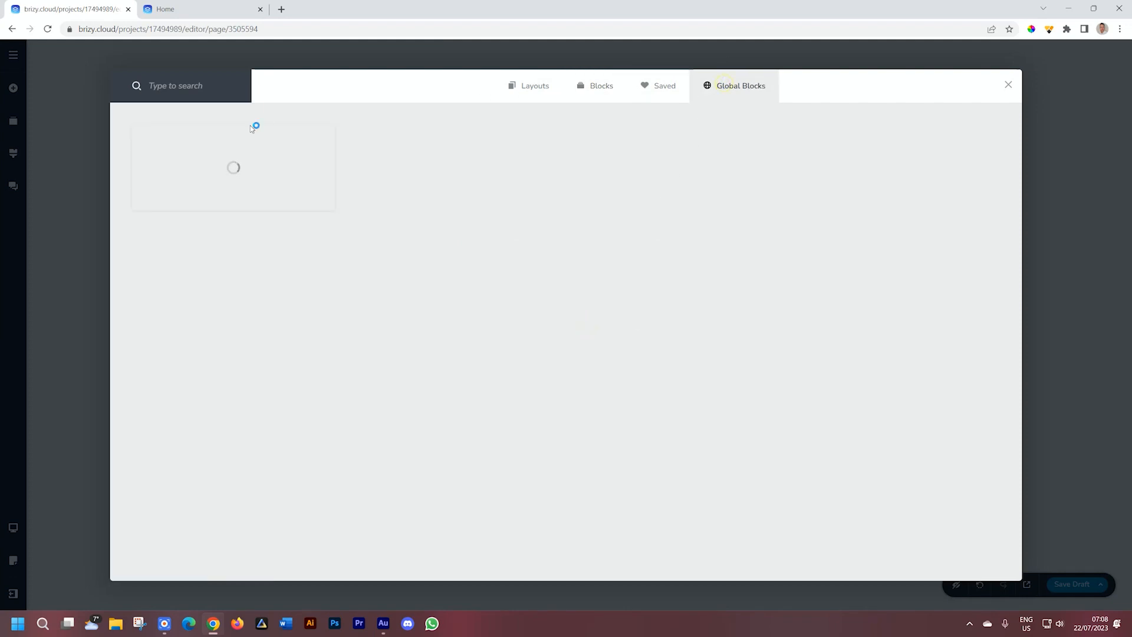
pyautogui.click(263, 171)
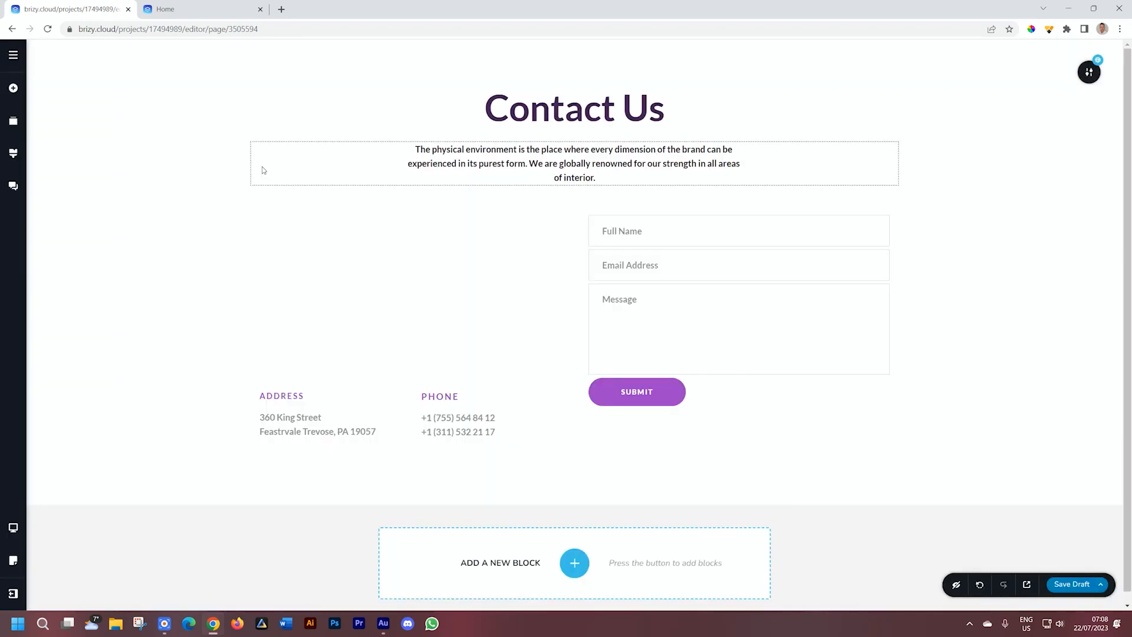